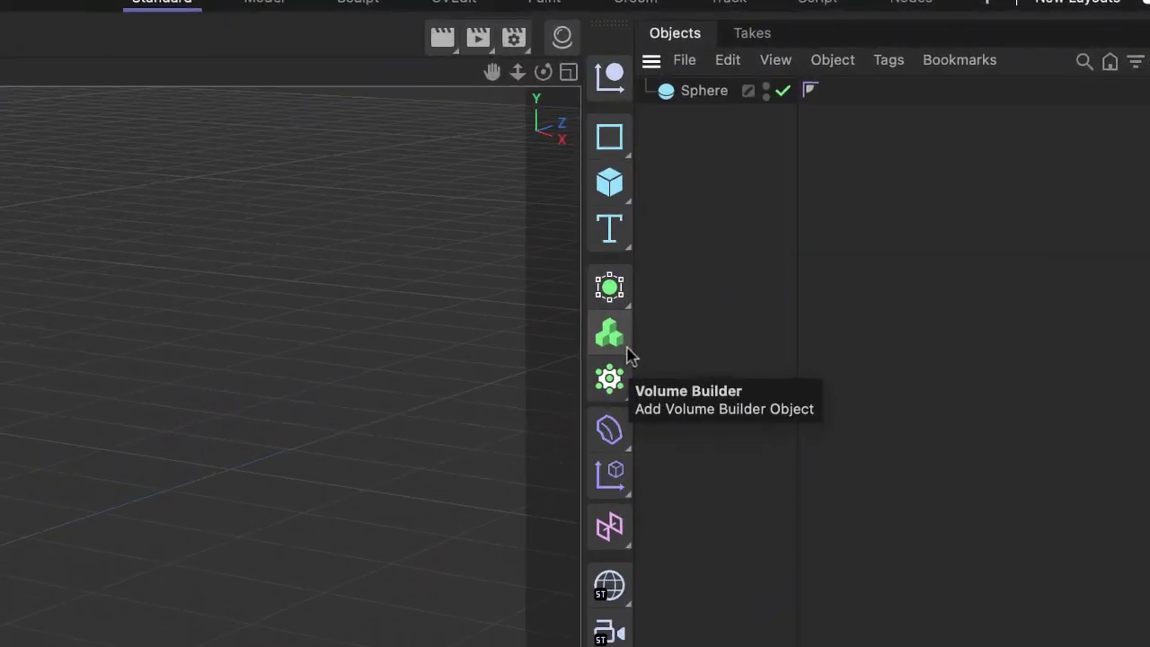
Add a Volume Builder and nest the Sphere under it as a child
drag(618, 363, 752, 390)
click(689, 118)
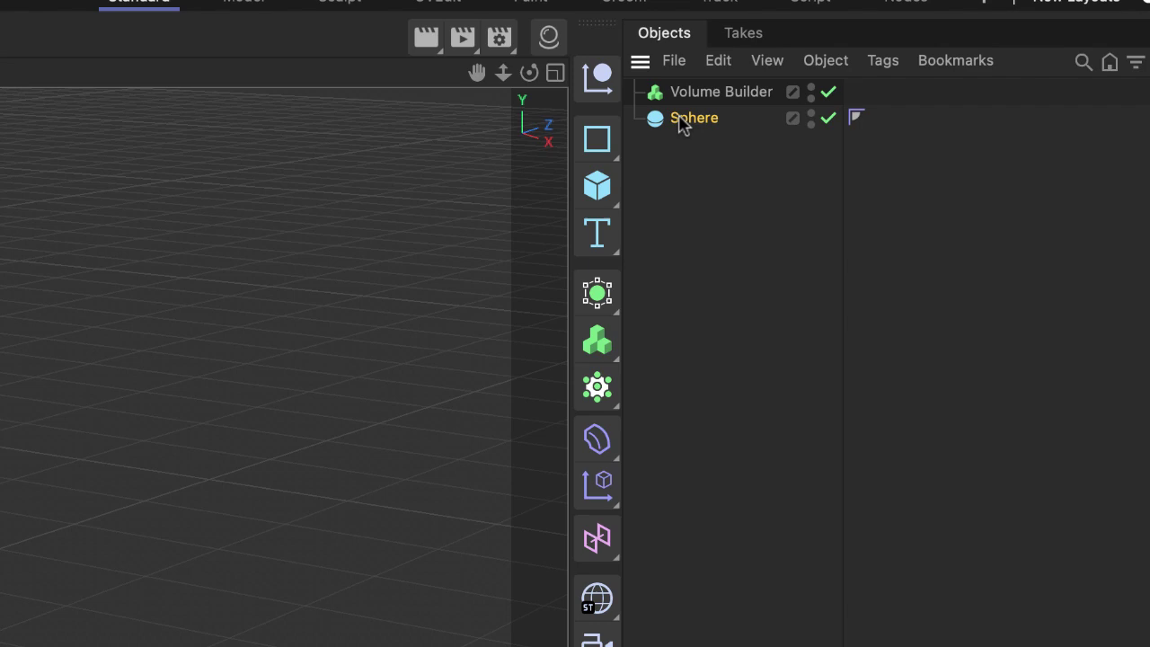
drag(682, 124, 710, 93)
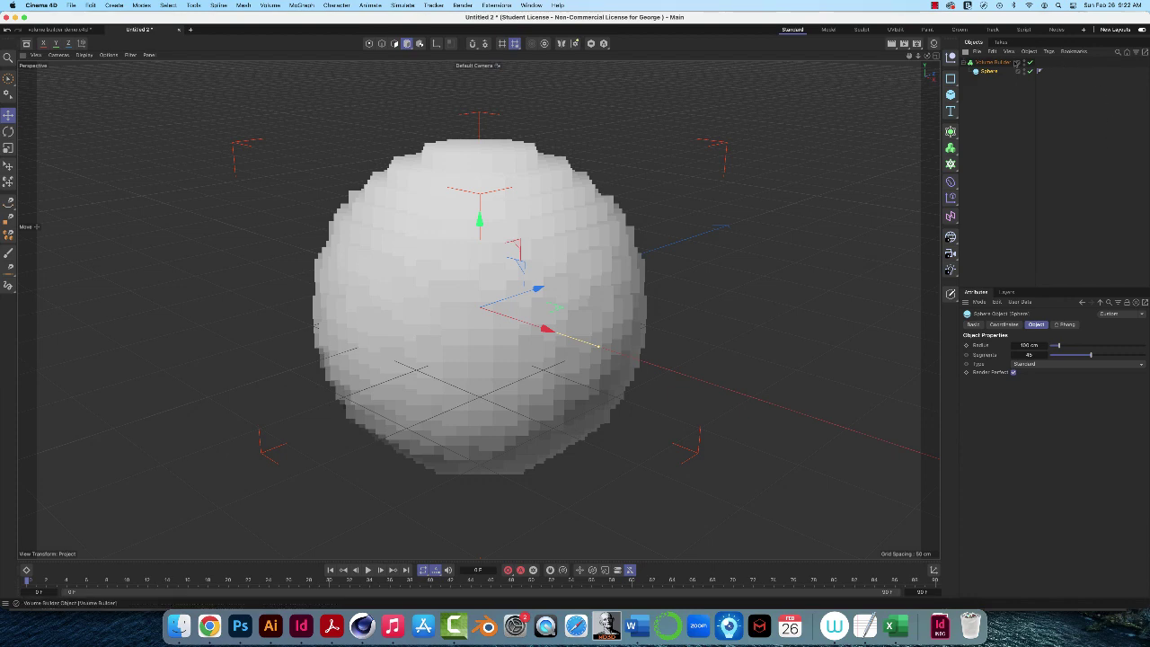
Try Volume Builder voxel sizes of 30, 35 and 25 cm, then settle on 5 cm
click(994, 63)
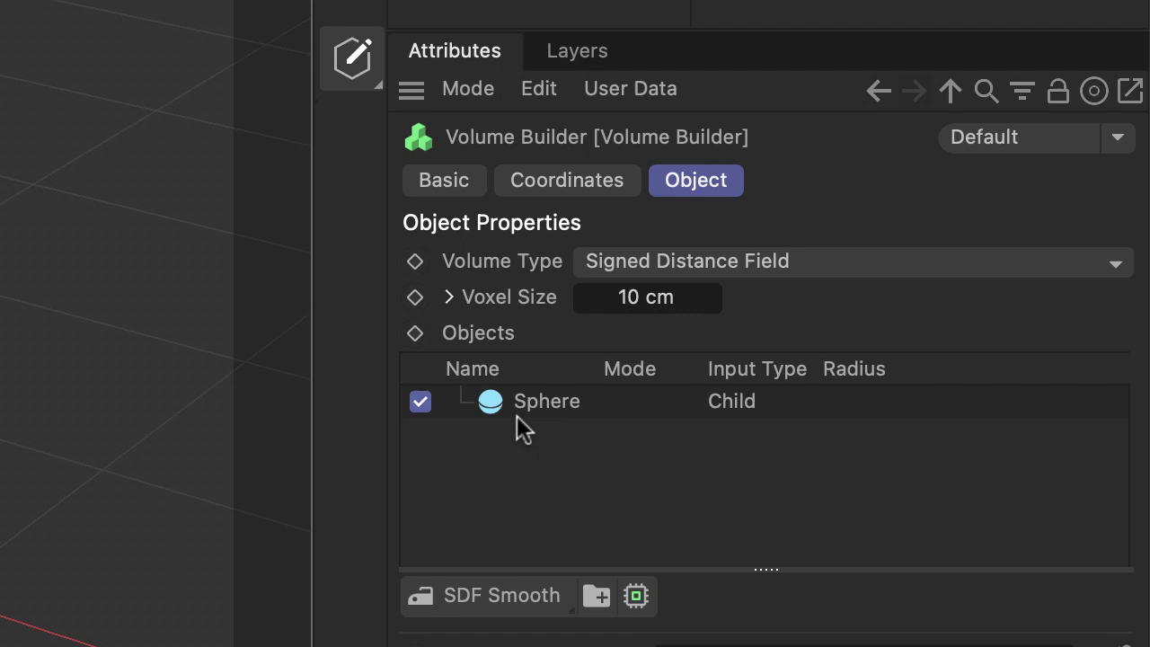
click(639, 290)
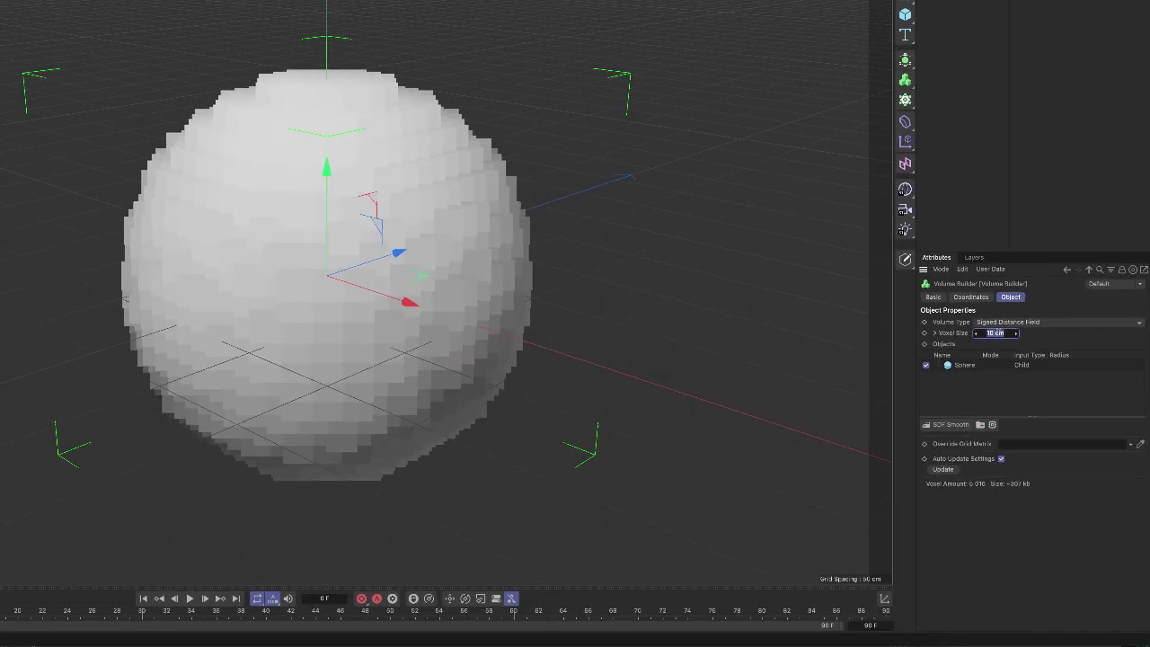
text(30)
key(Return)
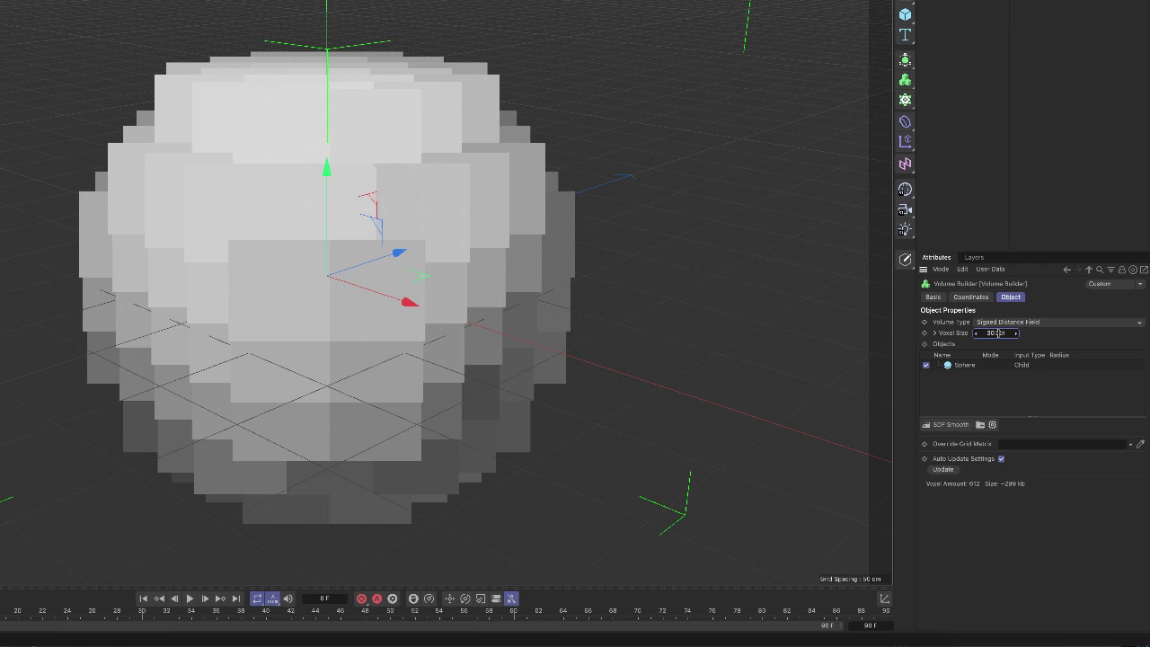
double_click(998, 332)
text(35)
key(BackSpace)
key(BackSpace)
text(25)
key(Escape)
text(5)
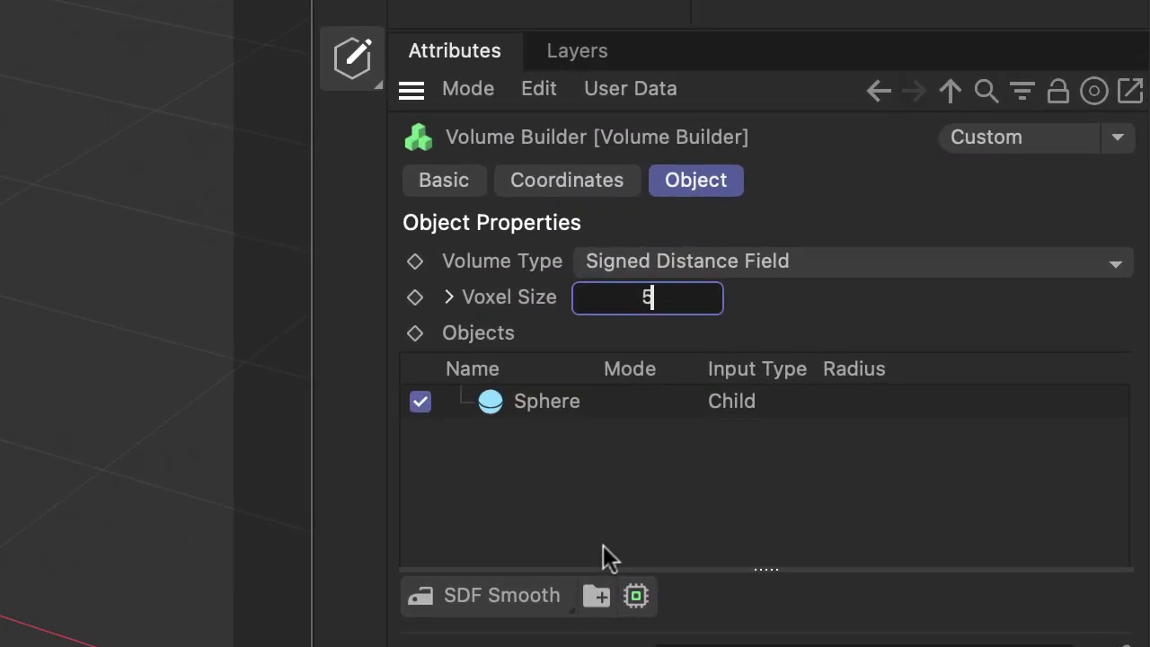
key(Return)
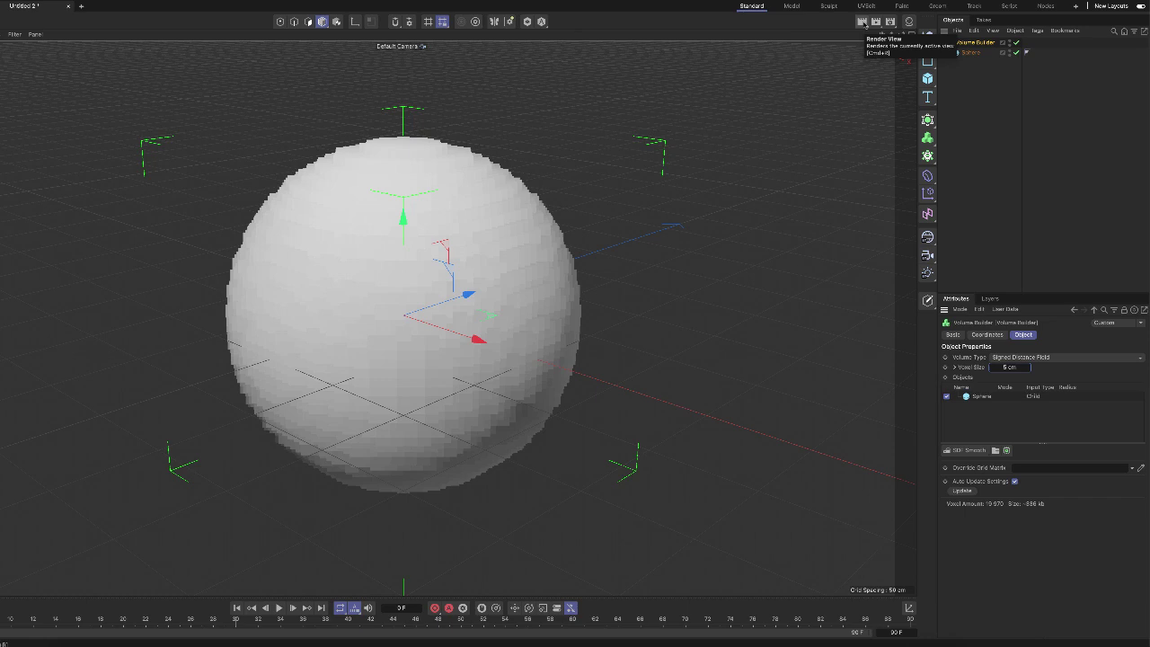
click(863, 22)
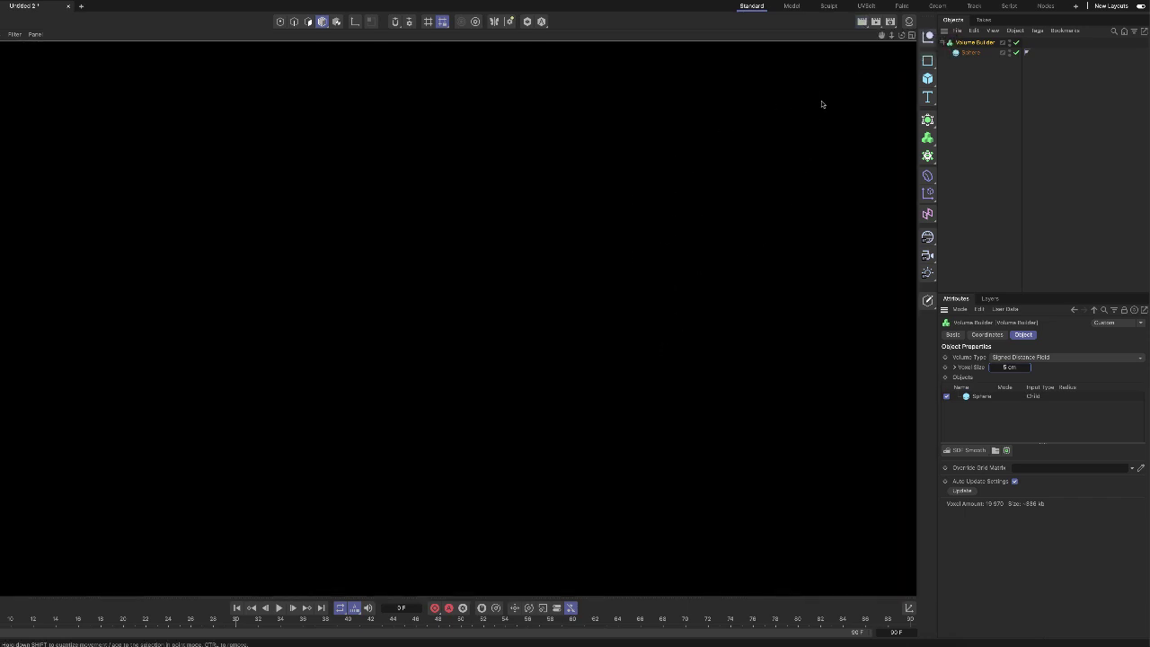
click(822, 147)
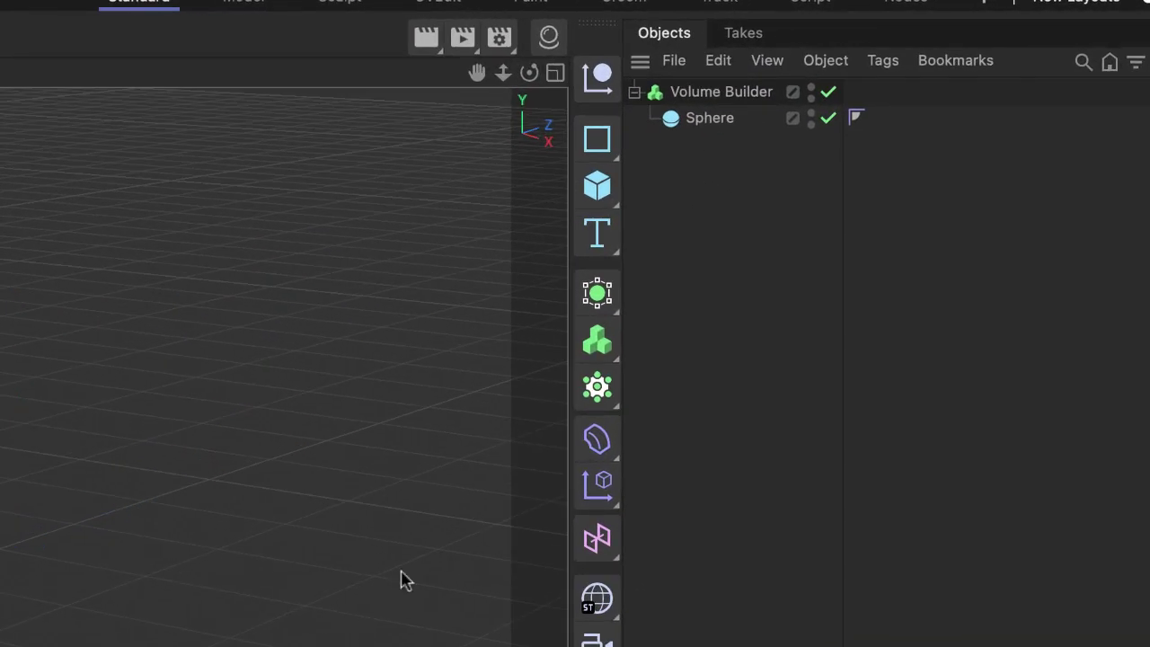
Add a Volume Mesher and move the Volume Builder, with its Sphere, under it
click(611, 355)
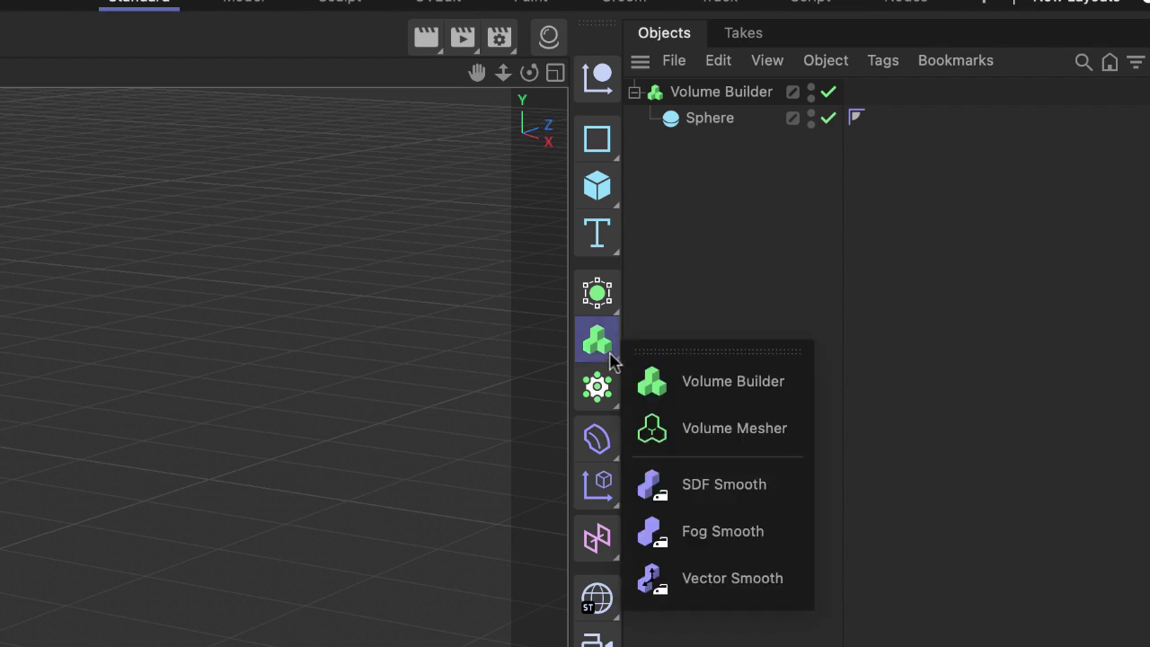
click(705, 431)
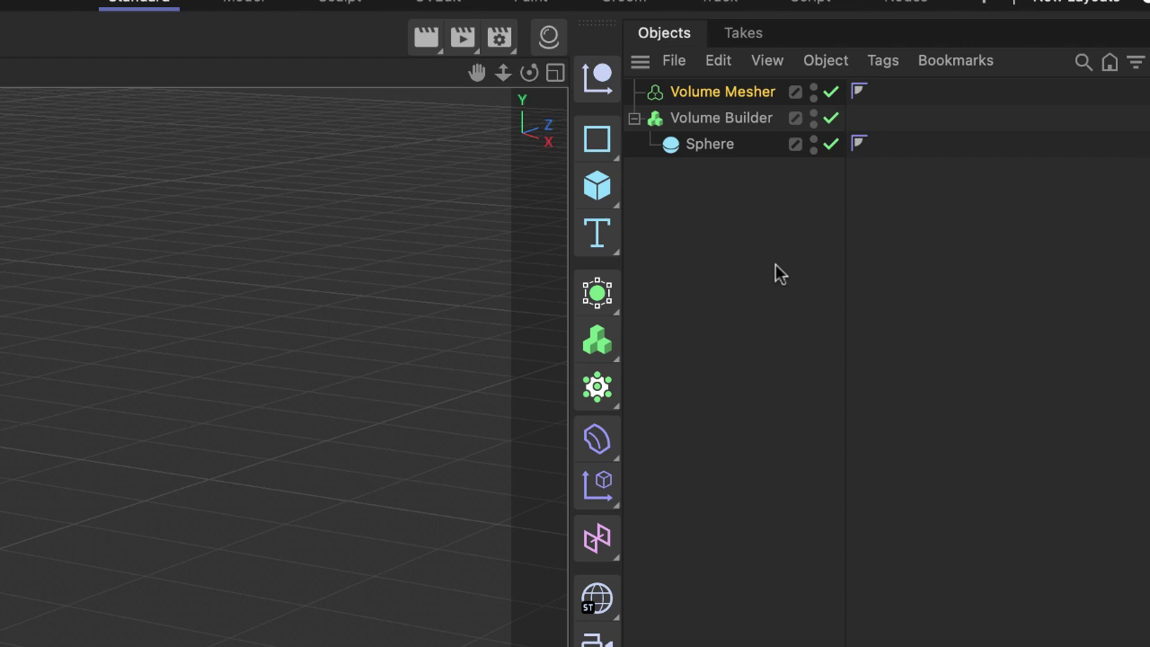
click(697, 121)
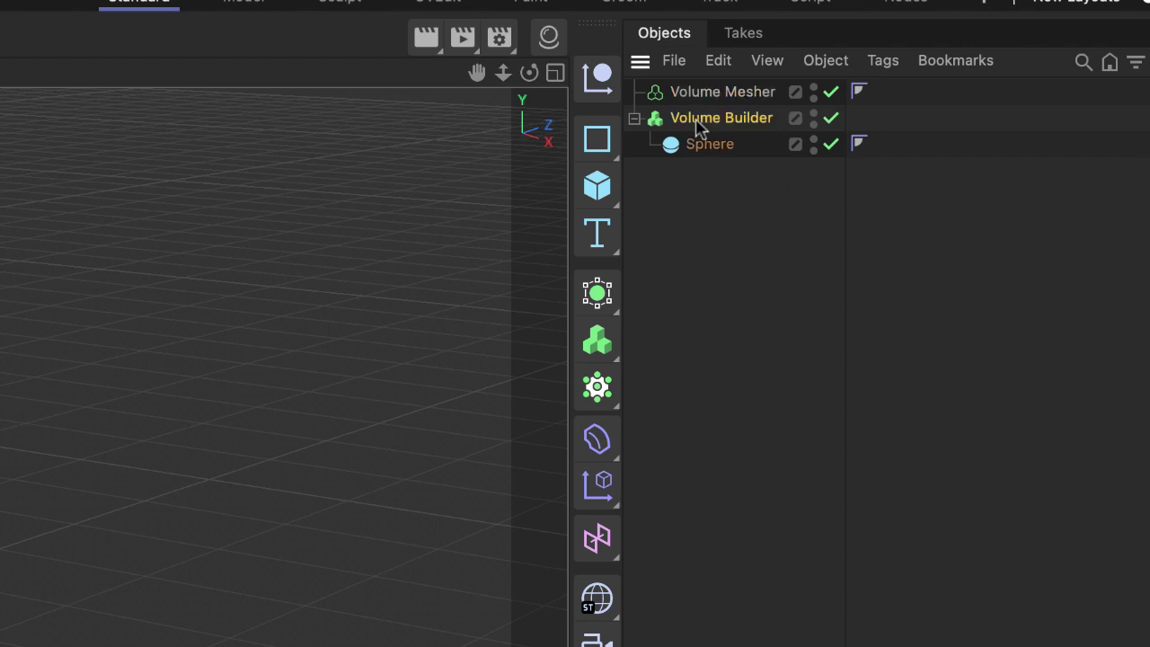
drag(699, 126, 723, 93)
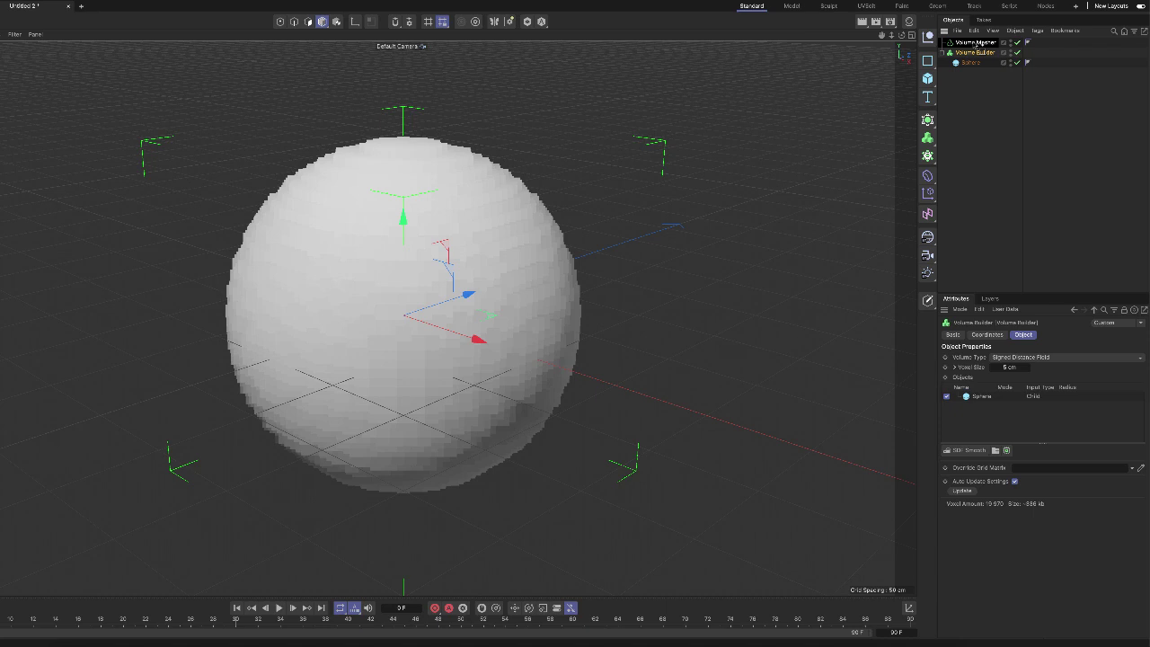
drag(975, 42, 975, 43)
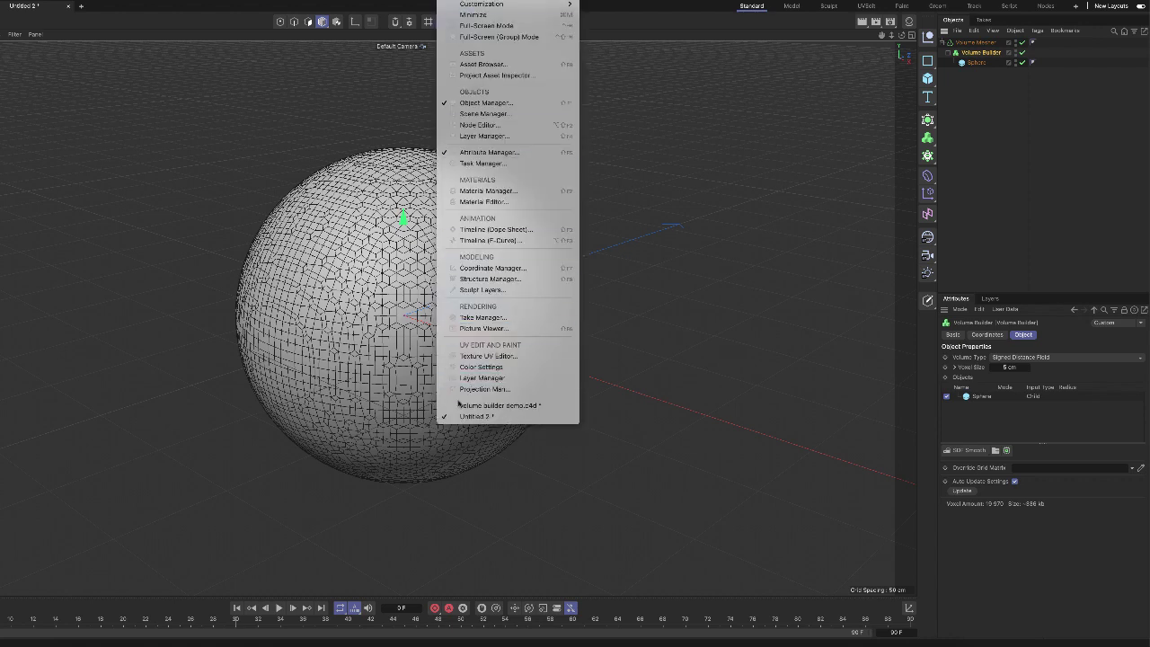
Switch to the volume builder demo.c4d document and orbit around the slab and cylinders
click(461, 406)
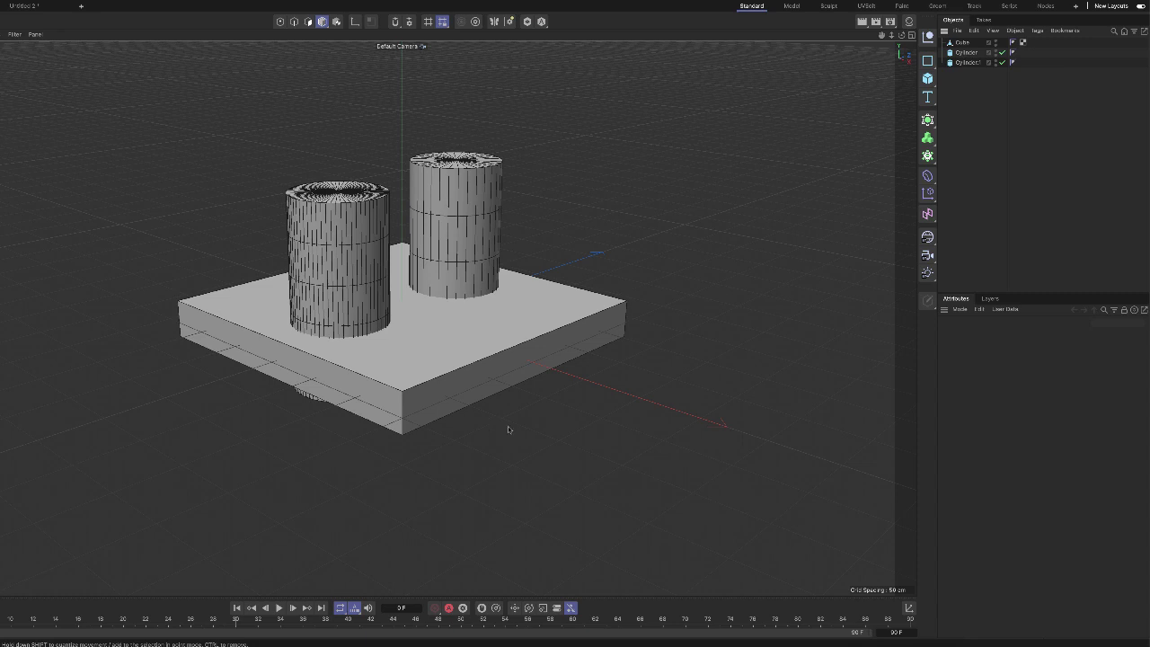
alt+drag(507, 433, 526, 409)
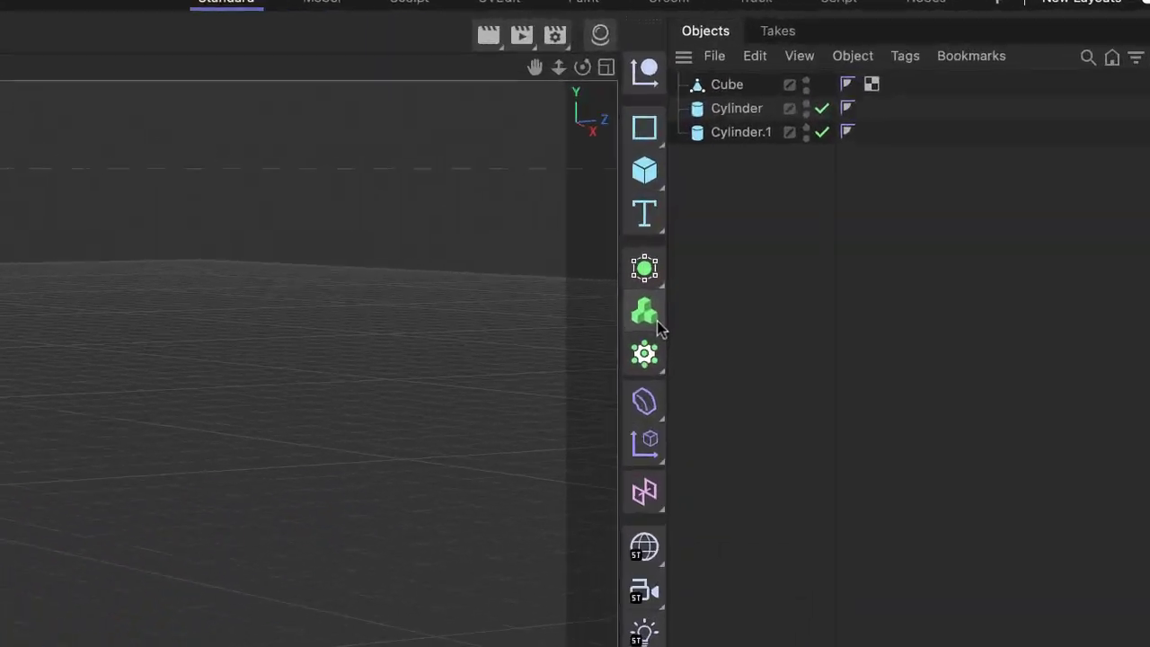
Add a Volume Builder and drop the Cube, Cylinder and Cylinder.1 into it
click(933, 144)
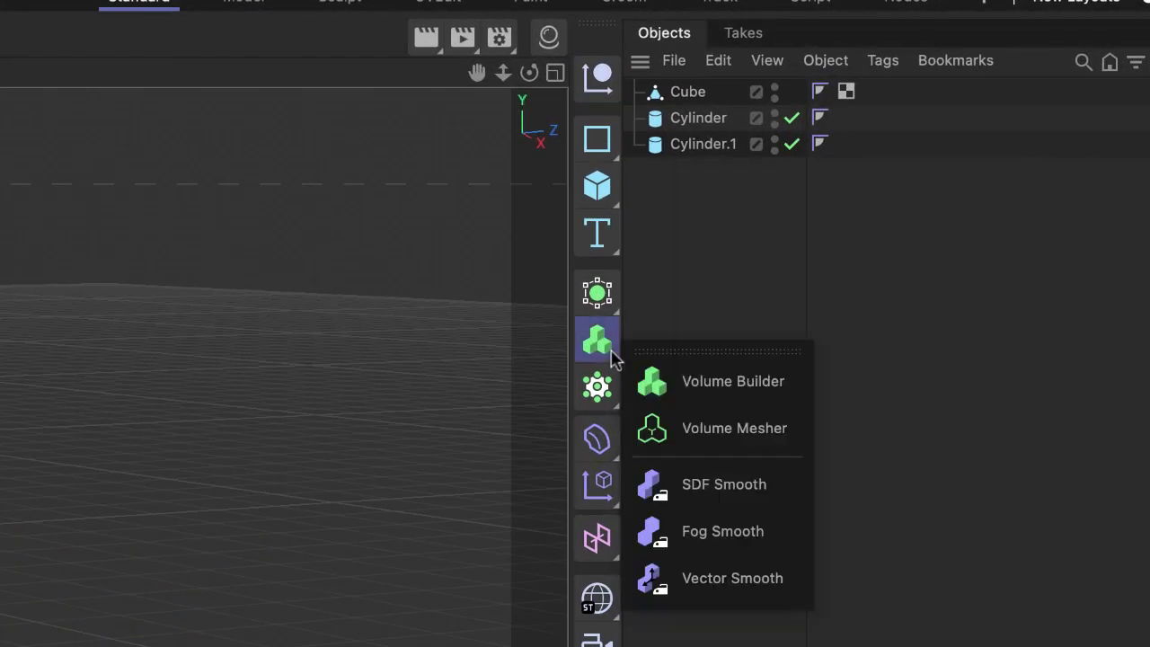
click(673, 386)
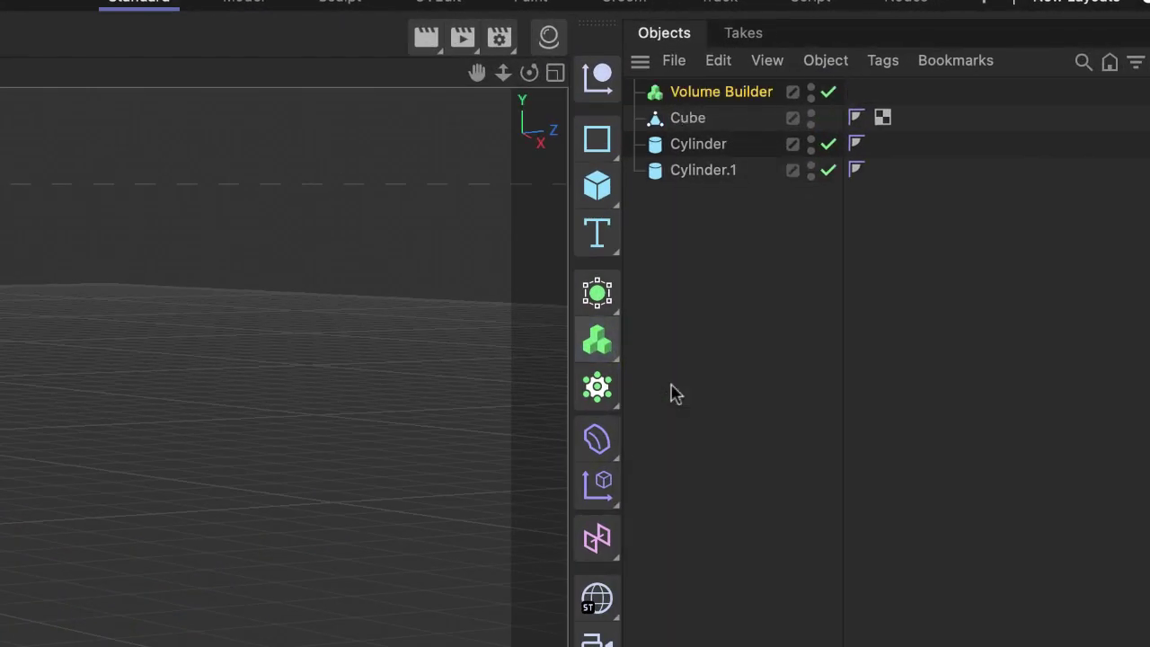
click(690, 122)
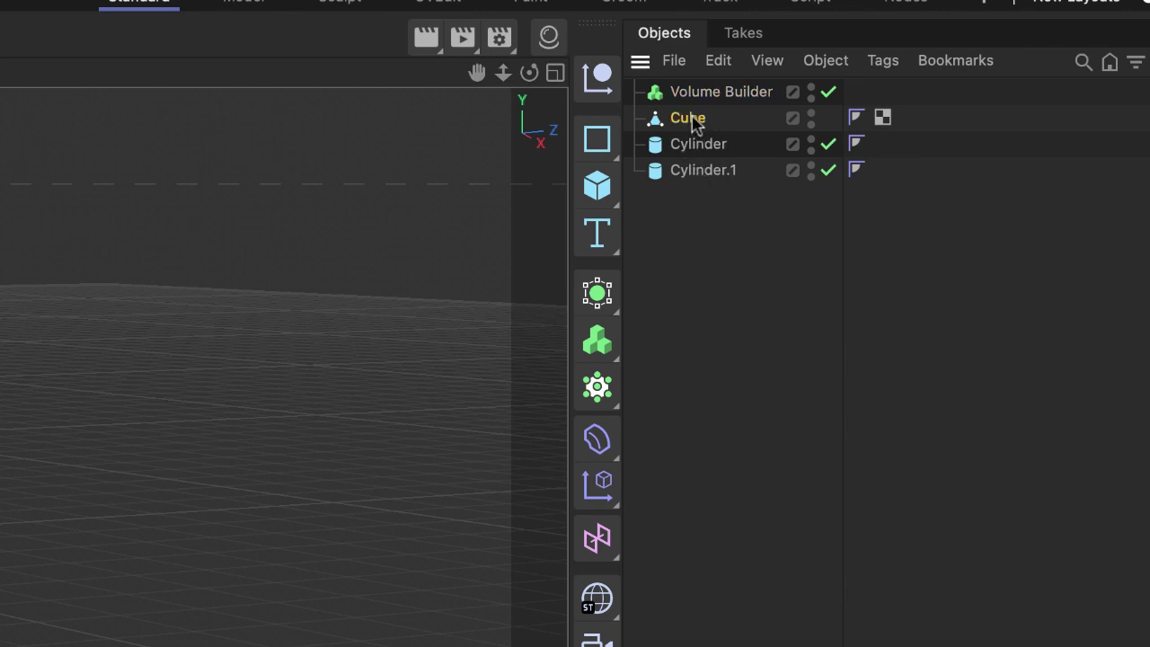
shift+click(692, 172)
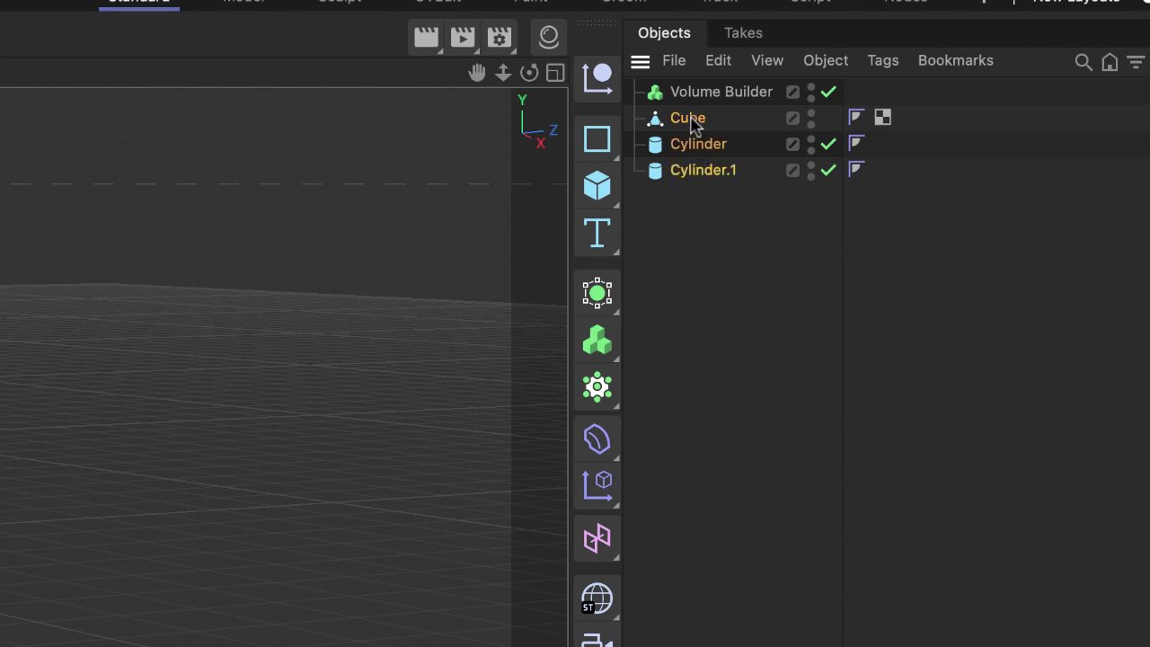
drag(693, 119, 699, 91)
drag(802, 78, 802, 77)
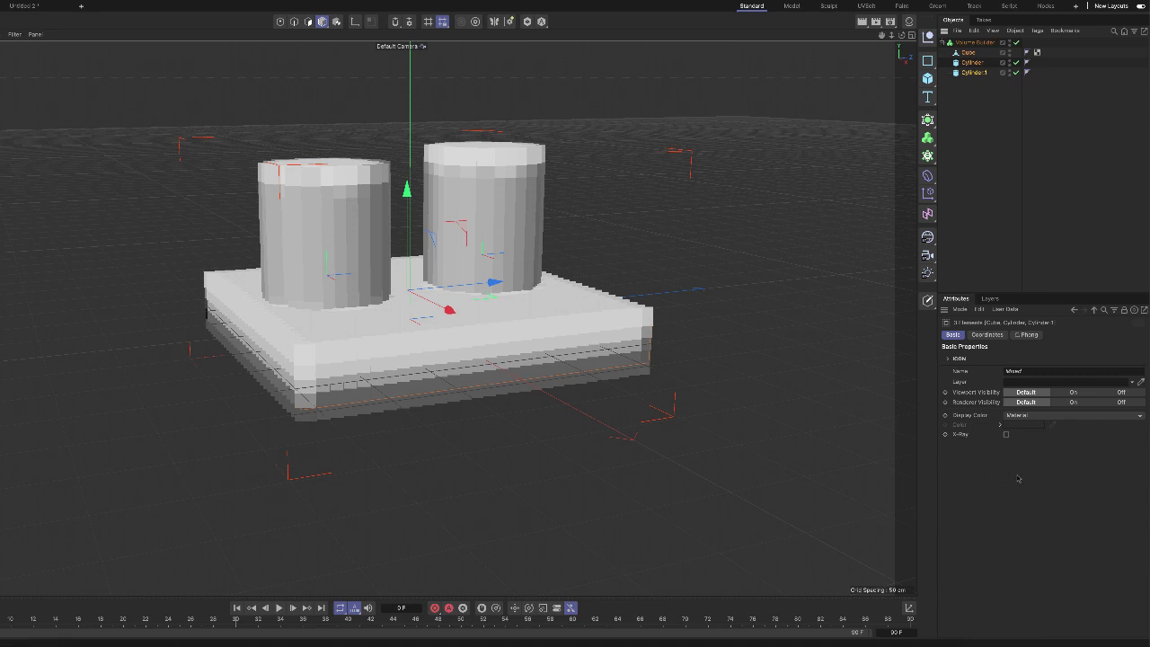
Set the new Volume Builder's voxel size to 5 cm
click(975, 43)
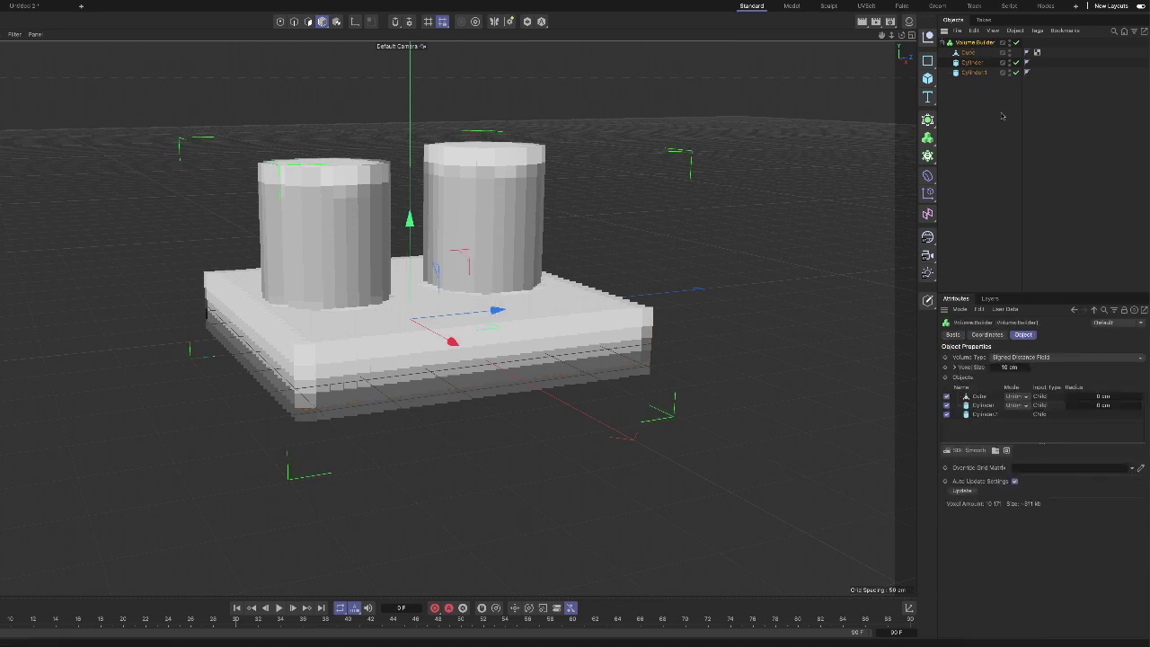
double_click(1010, 366)
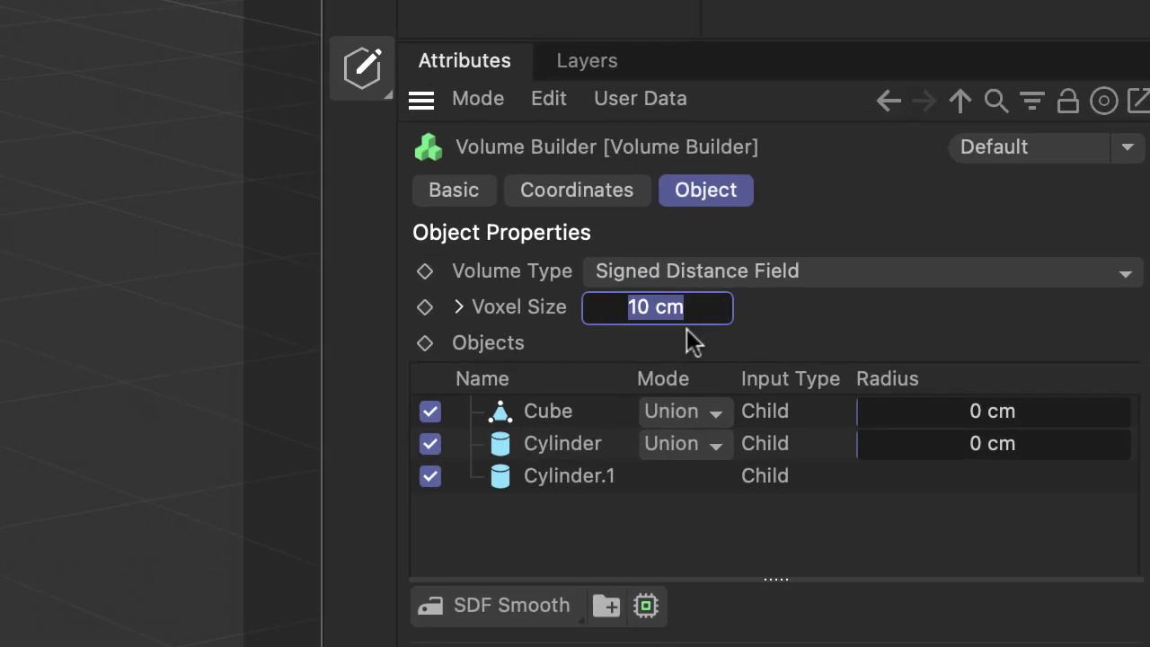
text(5)
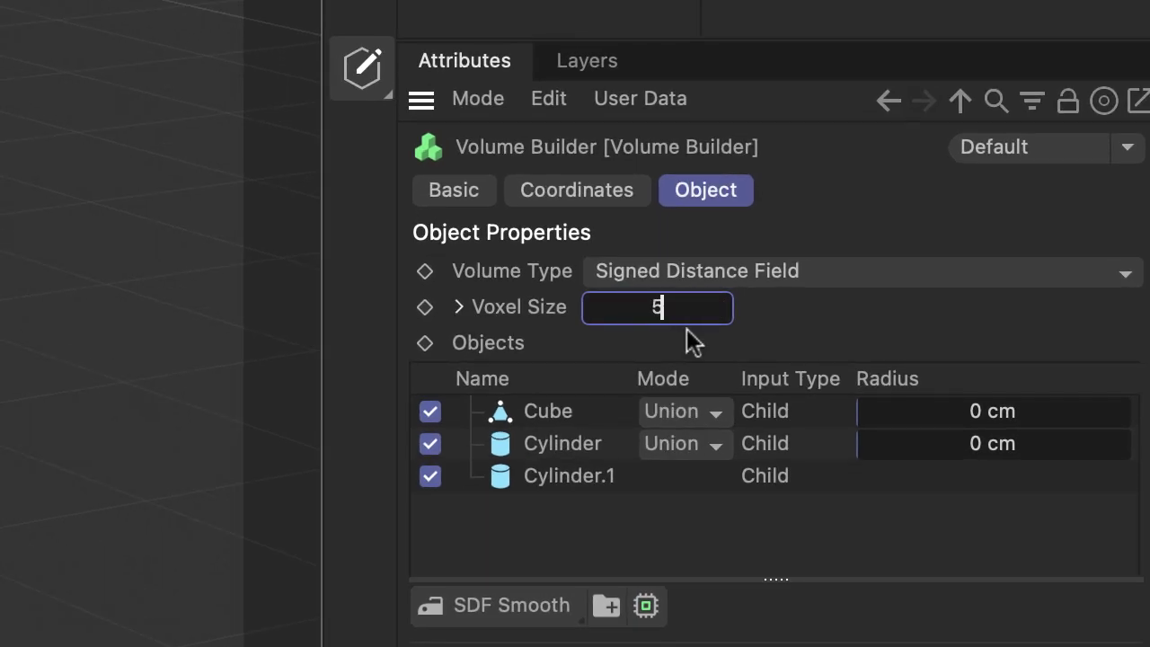
key(Return)
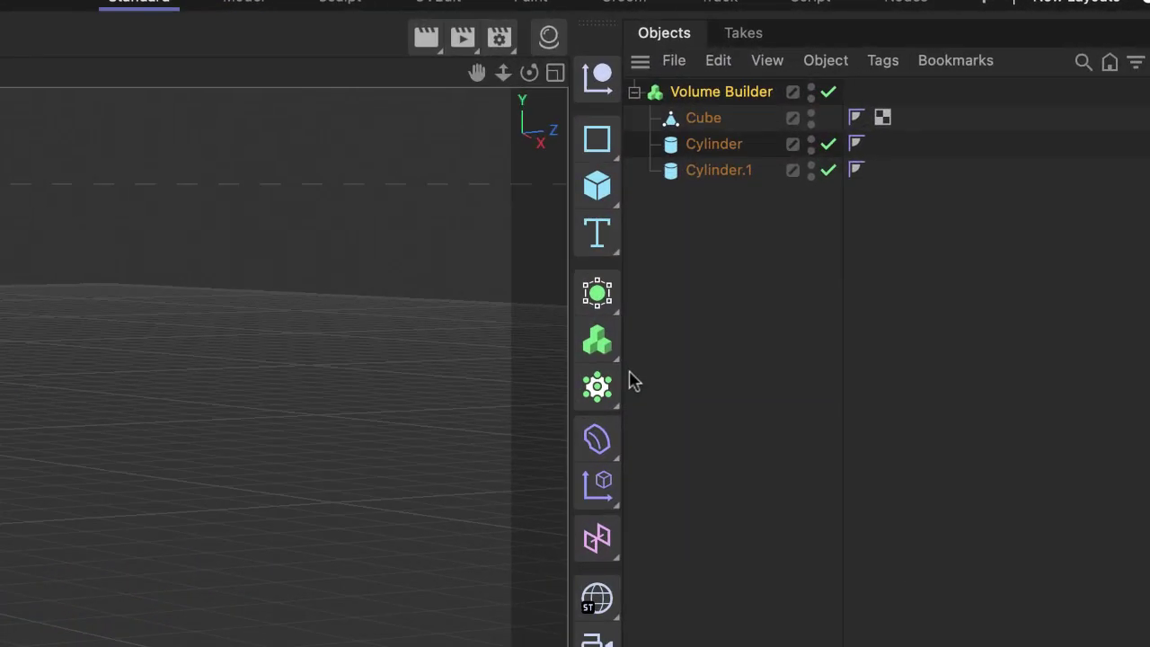
Add a Volume Mesher and nest the Volume Builder inside it
click(618, 364)
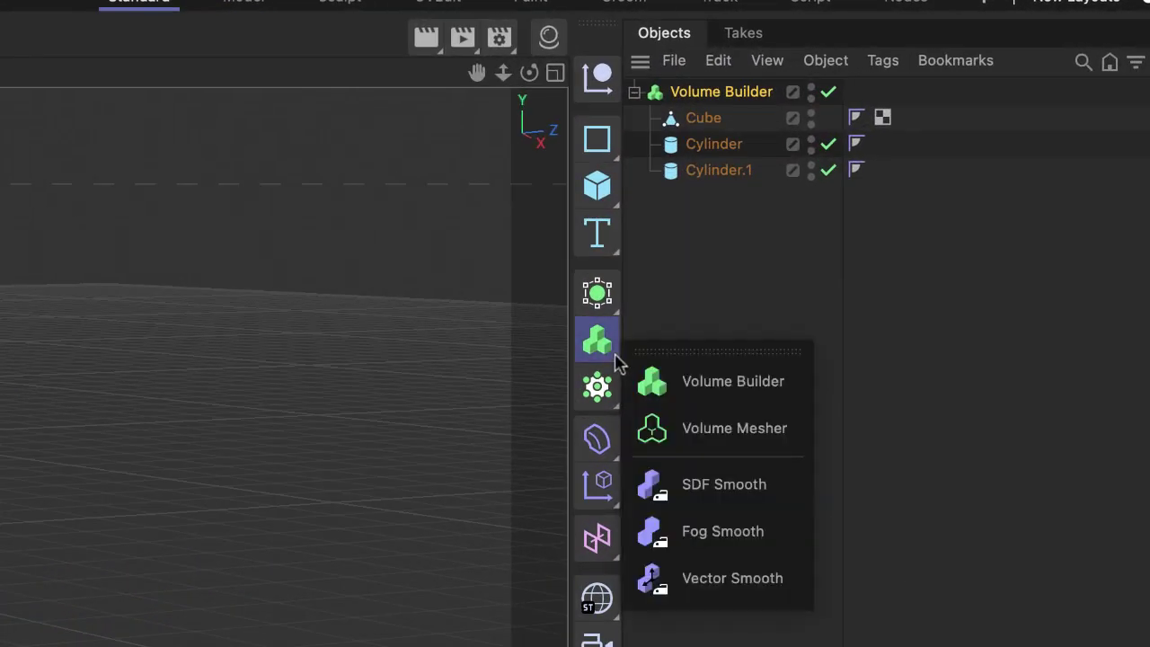
click(698, 427)
click(711, 120)
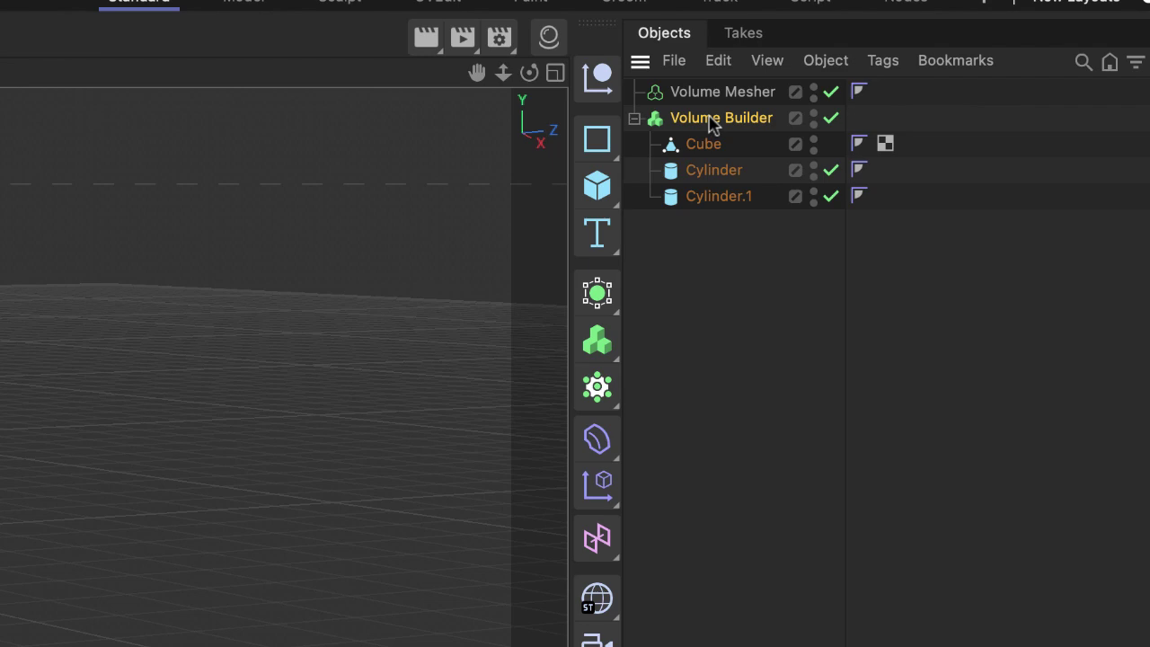
drag(711, 121, 724, 102)
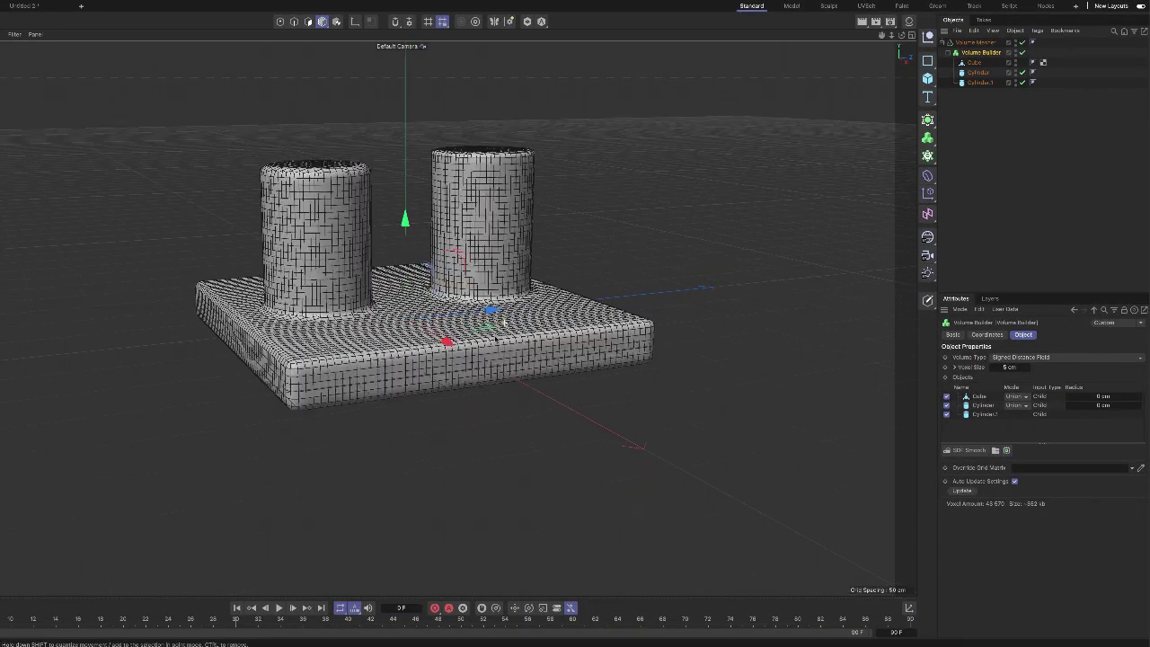
Zoom, pan and orbit to frame the slab and cylinders, then render the view
scroll(492, 343, up, 3)
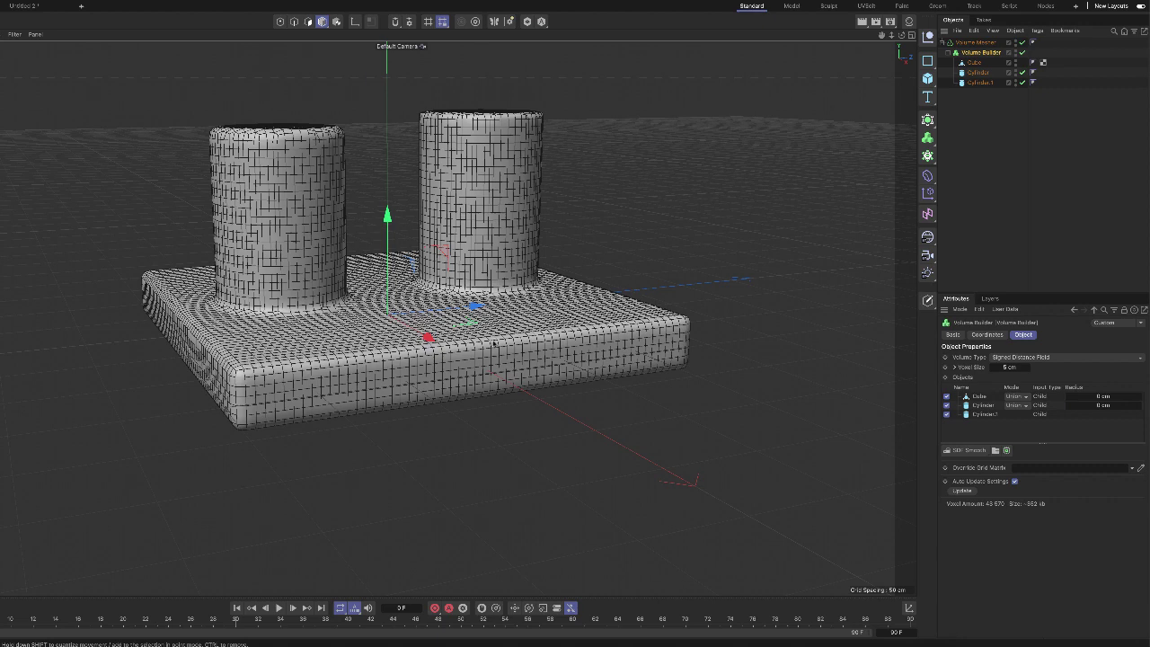
alt+middle_drag(507, 340, 538, 384)
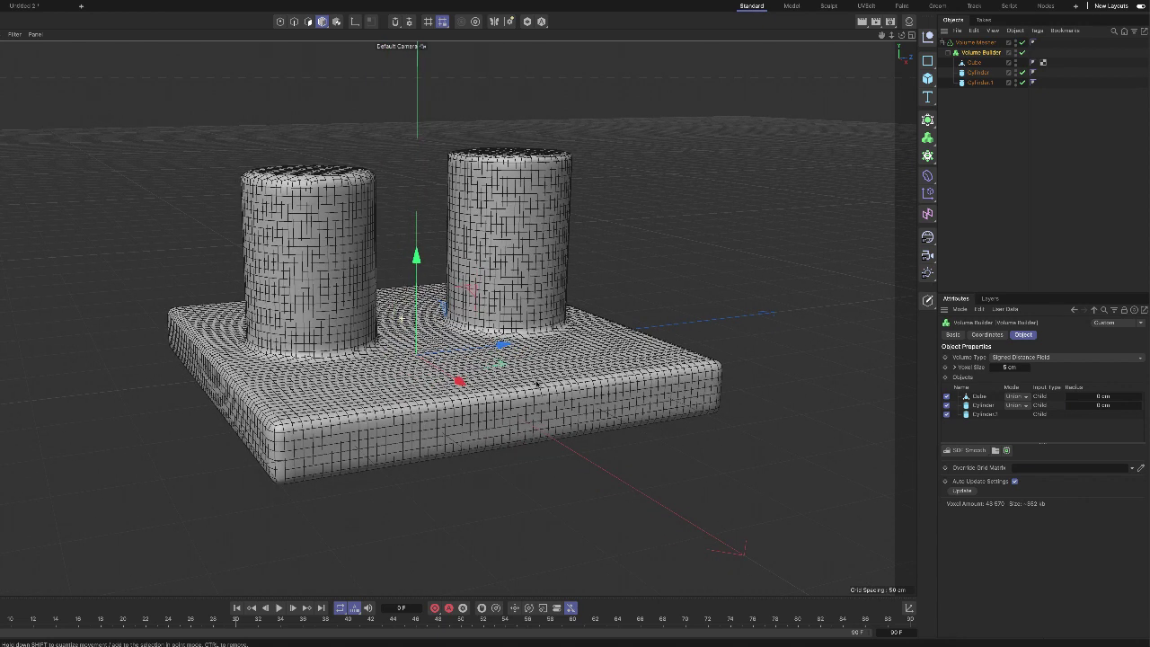
mouse_move(534, 370)
alt+mouse_down()
mouse_move(534, 400)
mouse_move(545, 368)
alt+mouse_up()
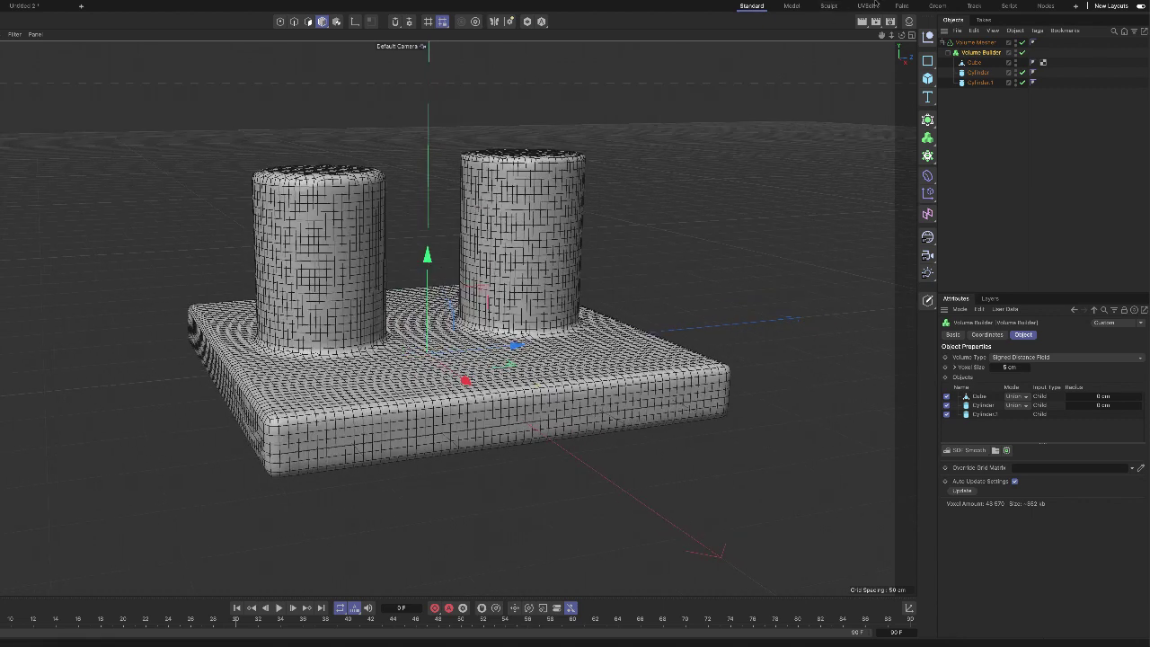
click(863, 21)
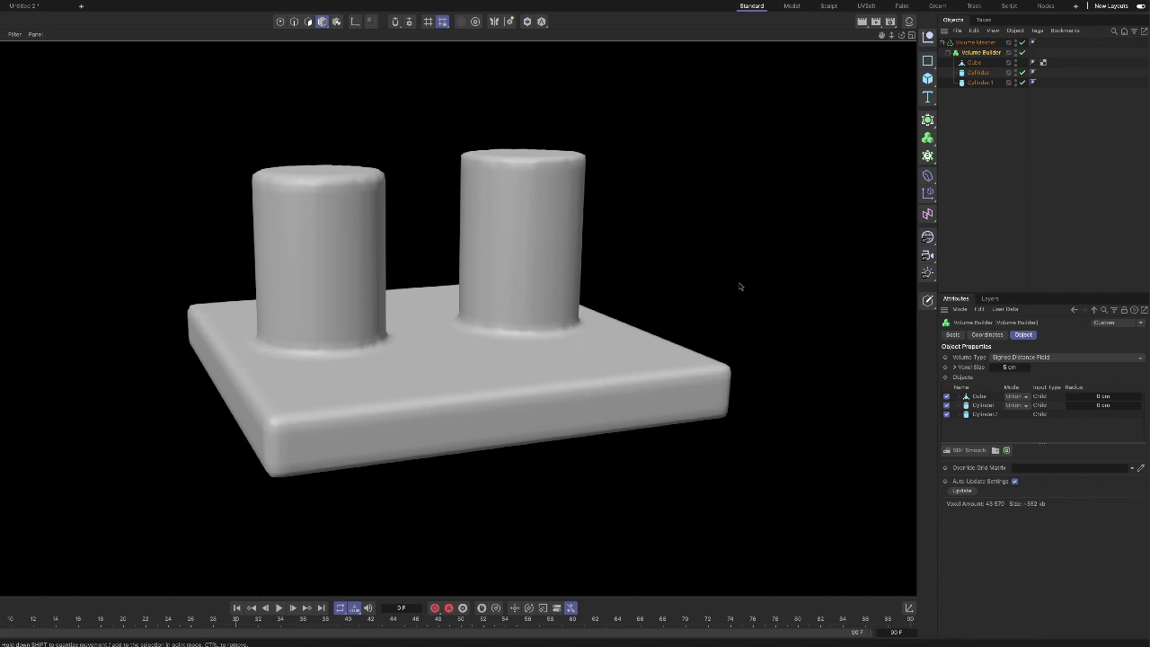
Clear the render and select the Volume Builder to view its Cube, Cylinder and Cylinder.1 inputs
click(841, 198)
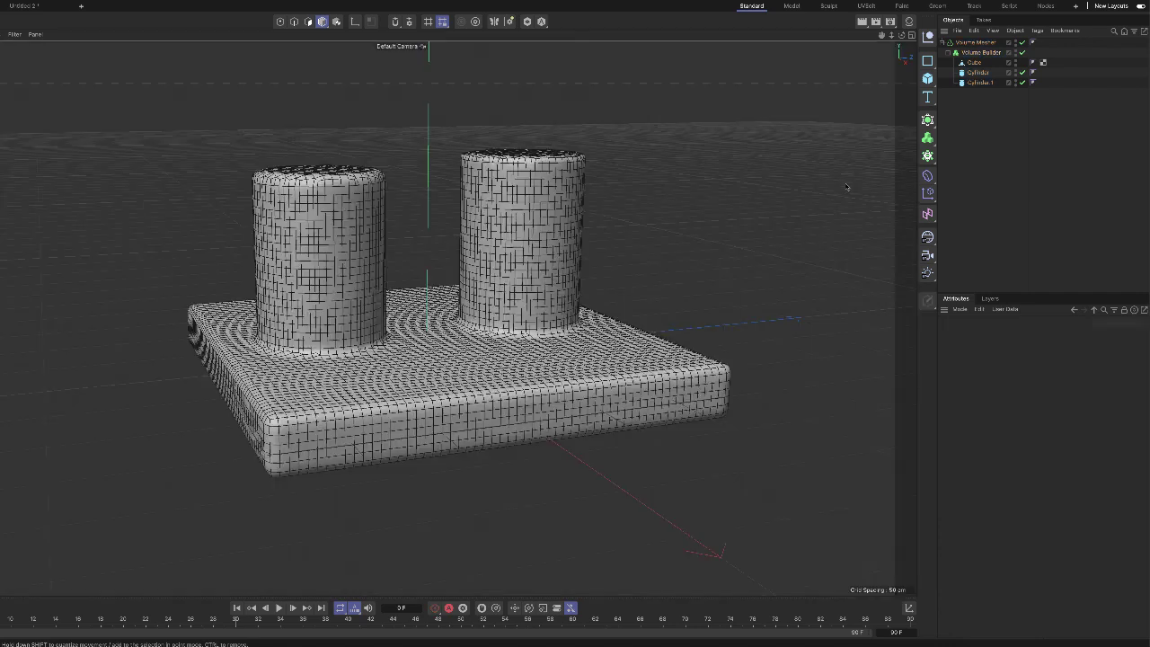
click(984, 53)
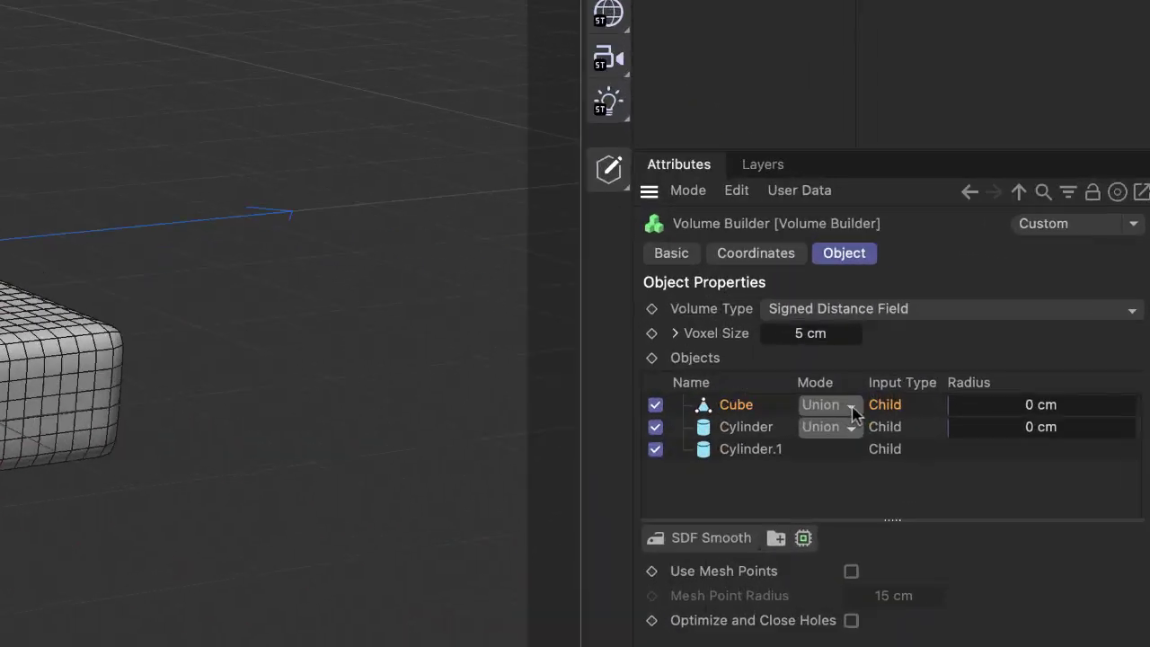
click(1024, 397)
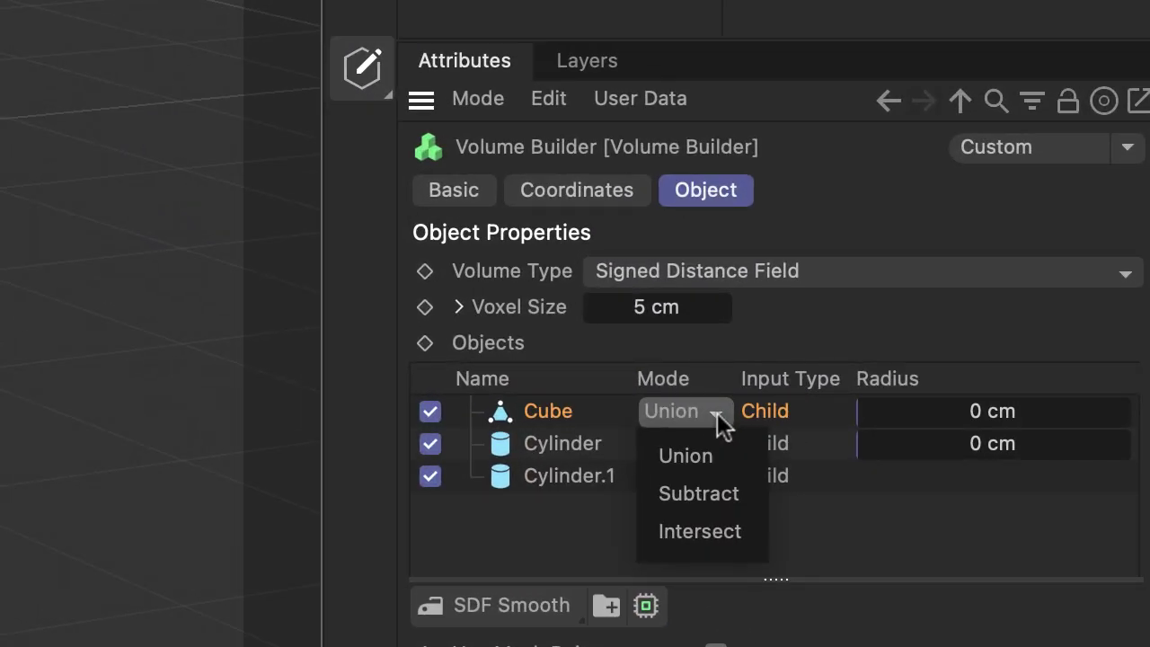
click(700, 493)
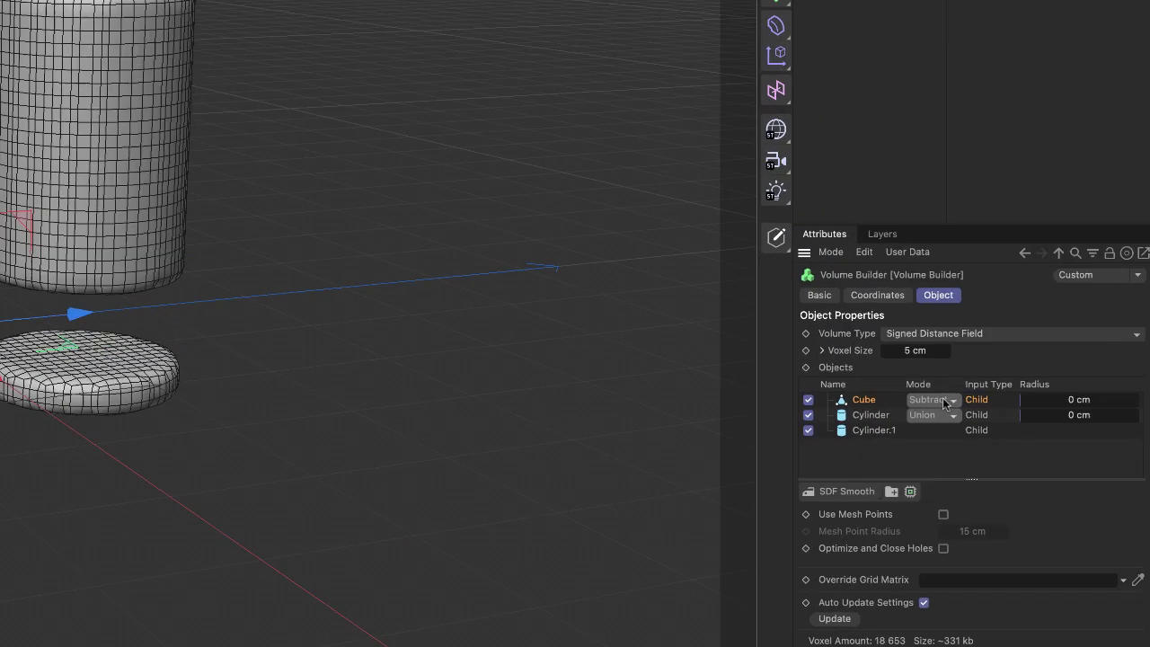
click(953, 399)
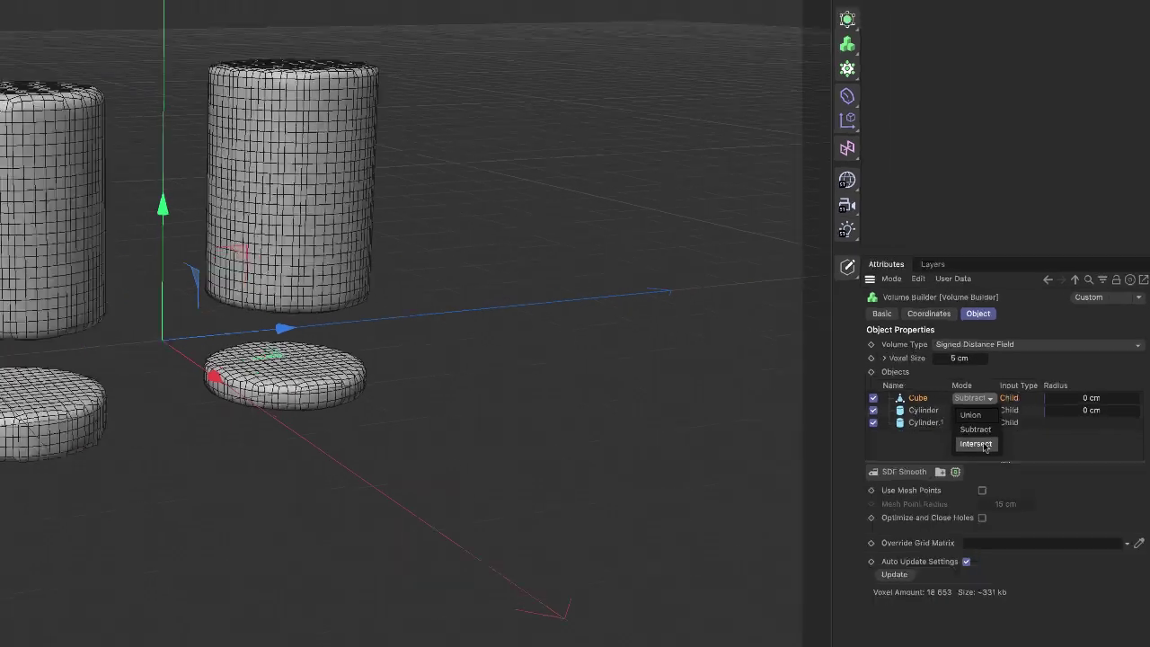
click(700, 531)
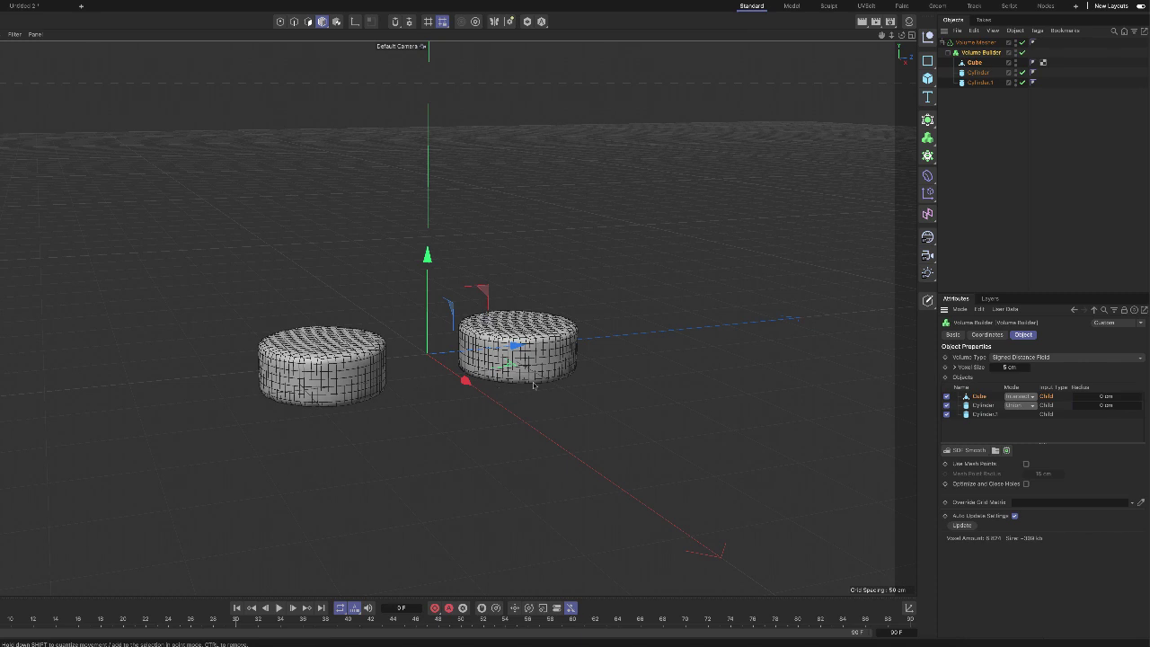
click(1023, 397)
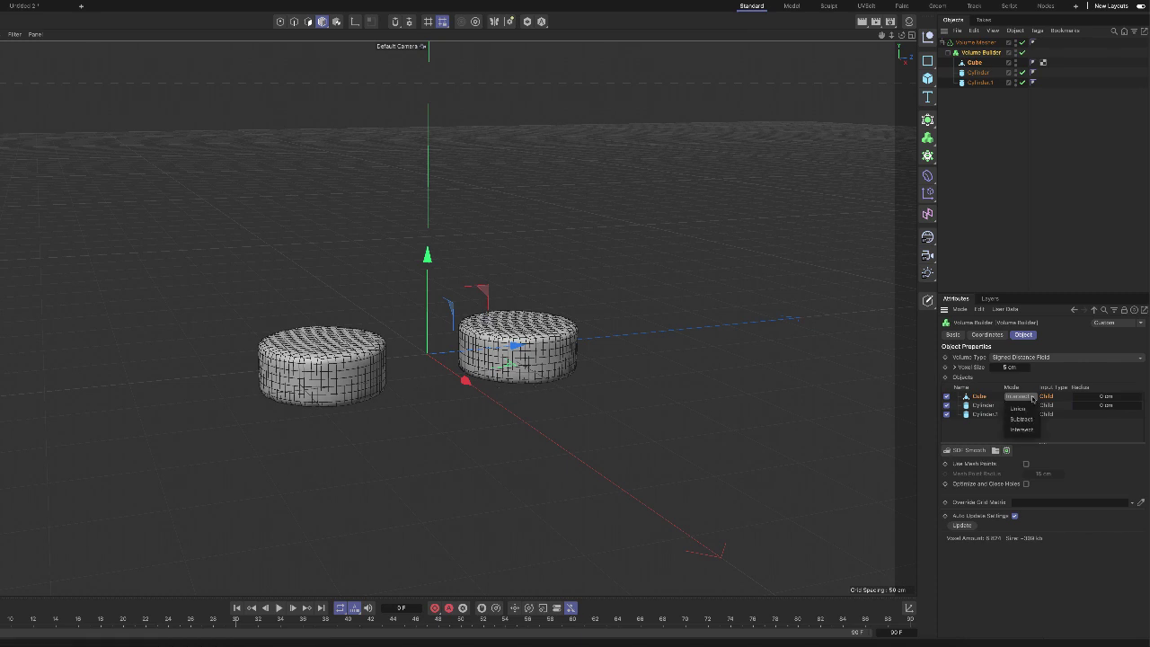
click(1027, 409)
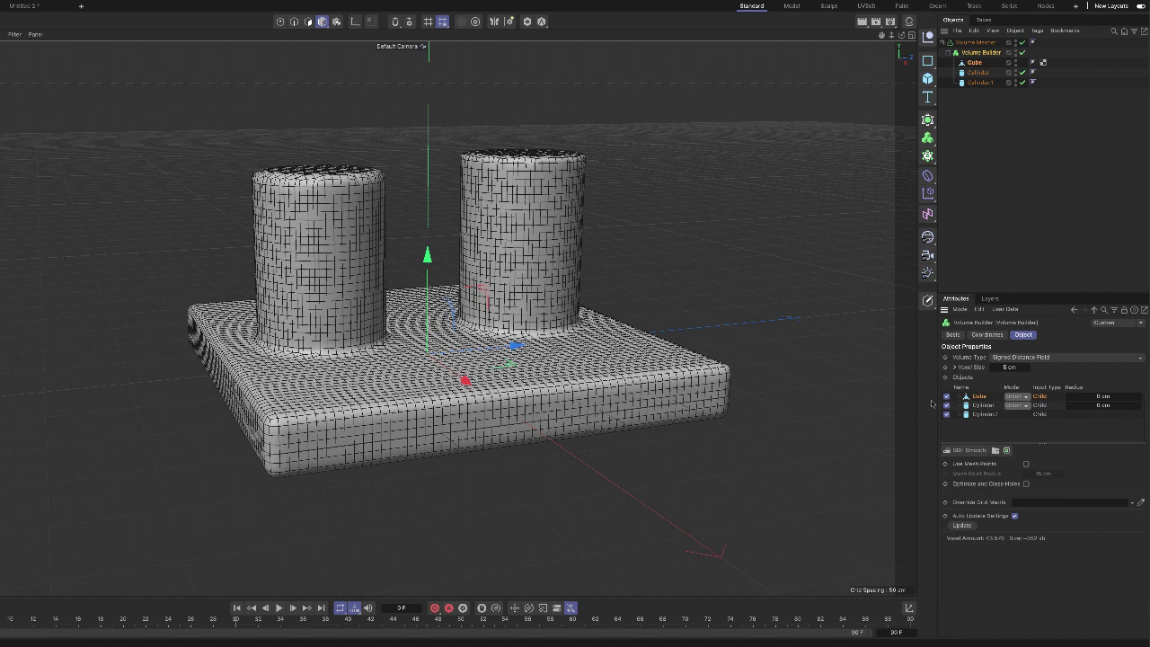
Keep the Cube's mode on Union, zoom in slightly and render the view
click(1026, 397)
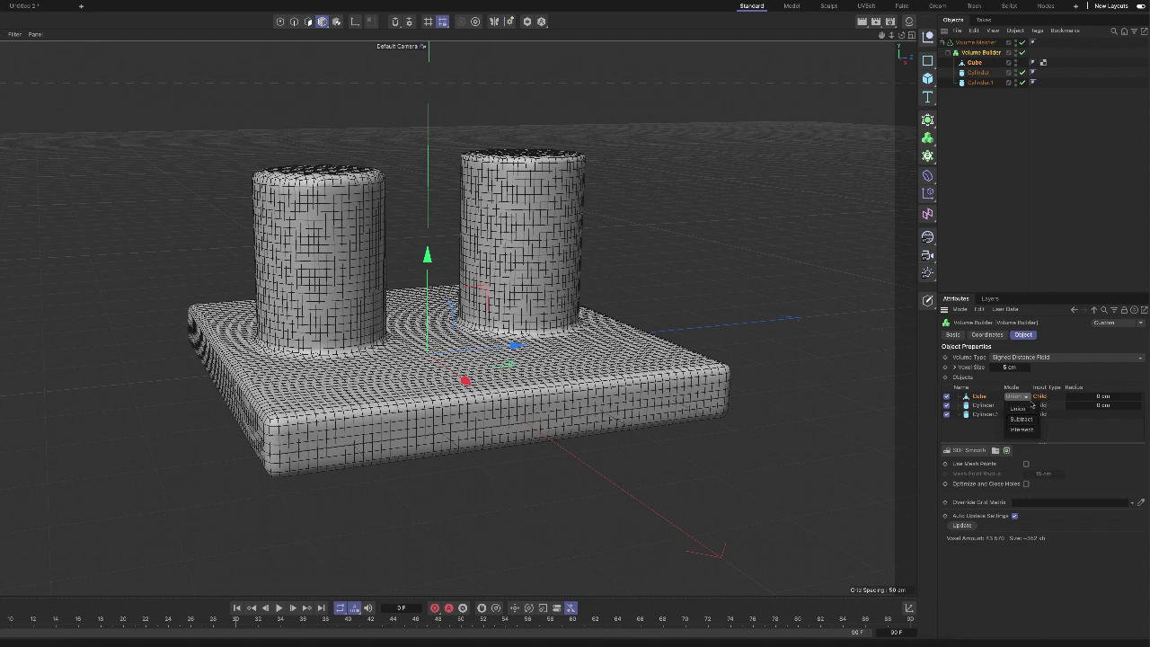
click(1029, 400)
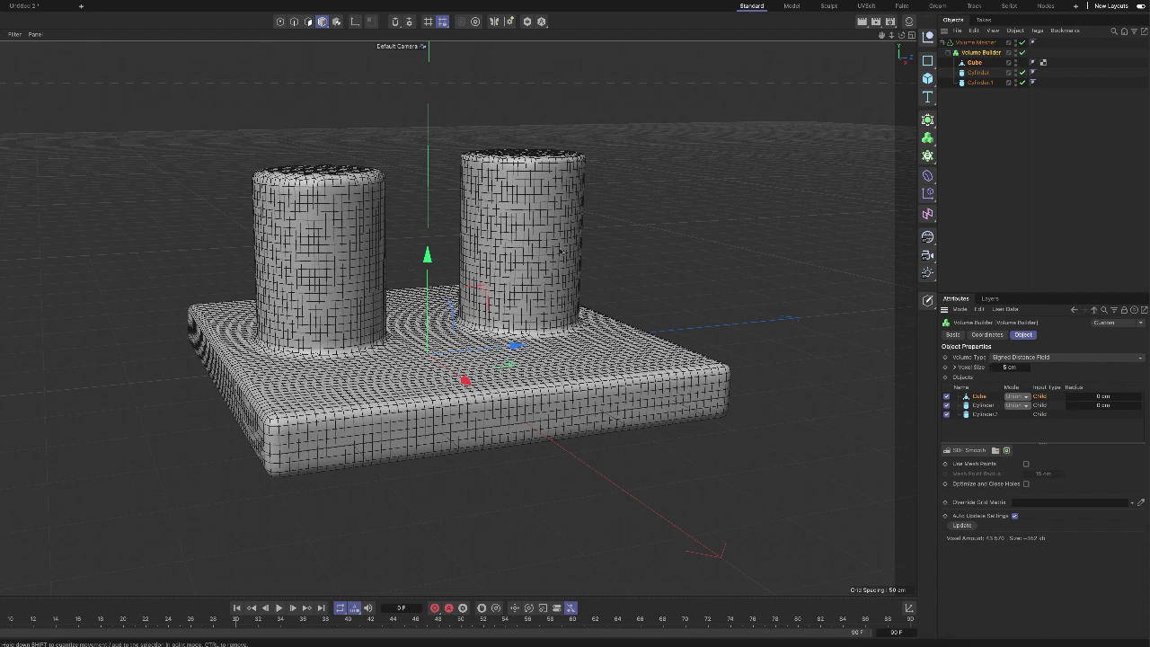
scroll(415, 224, up, 3)
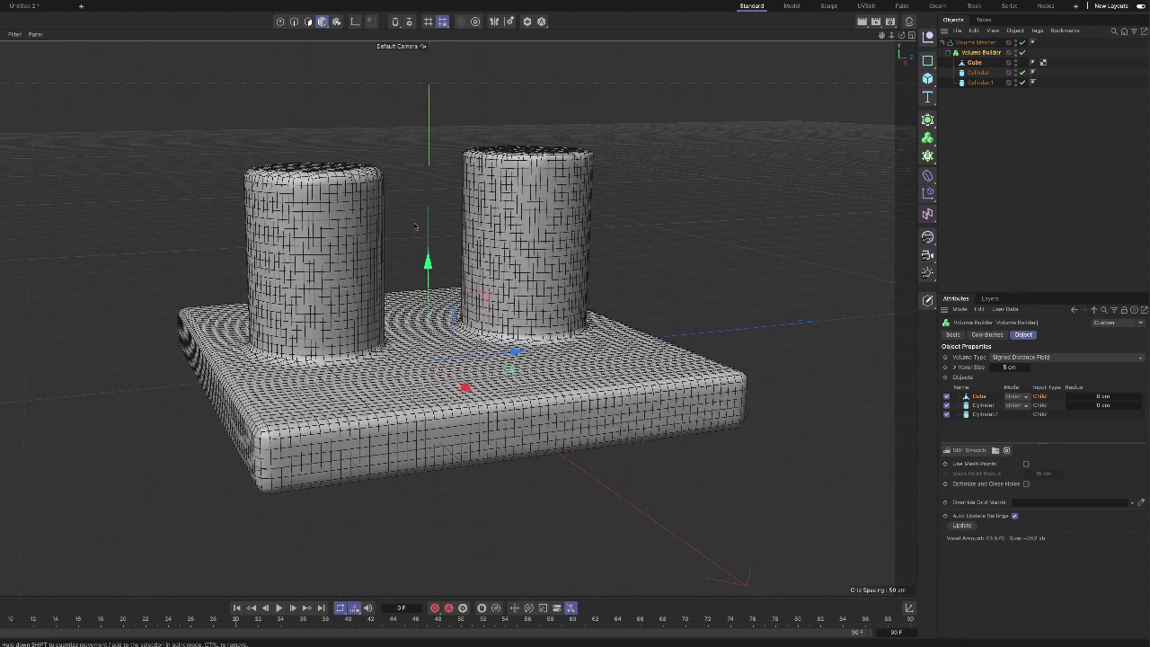
scroll(414, 224, up, 1)
scroll(414, 227, down, 1)
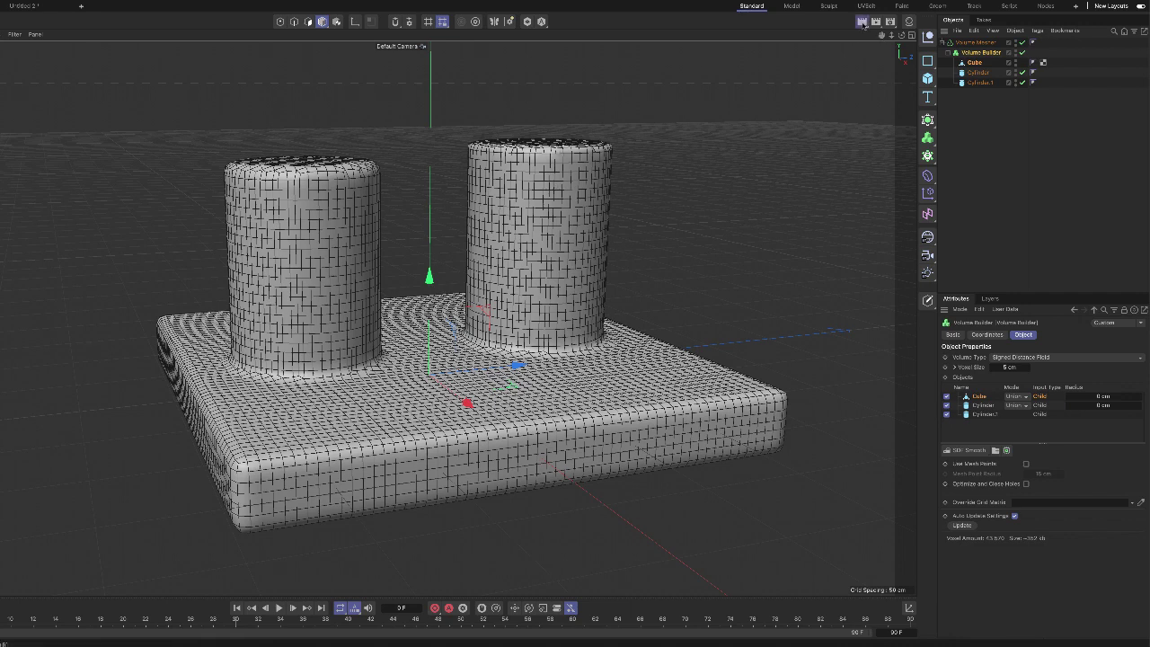
click(863, 23)
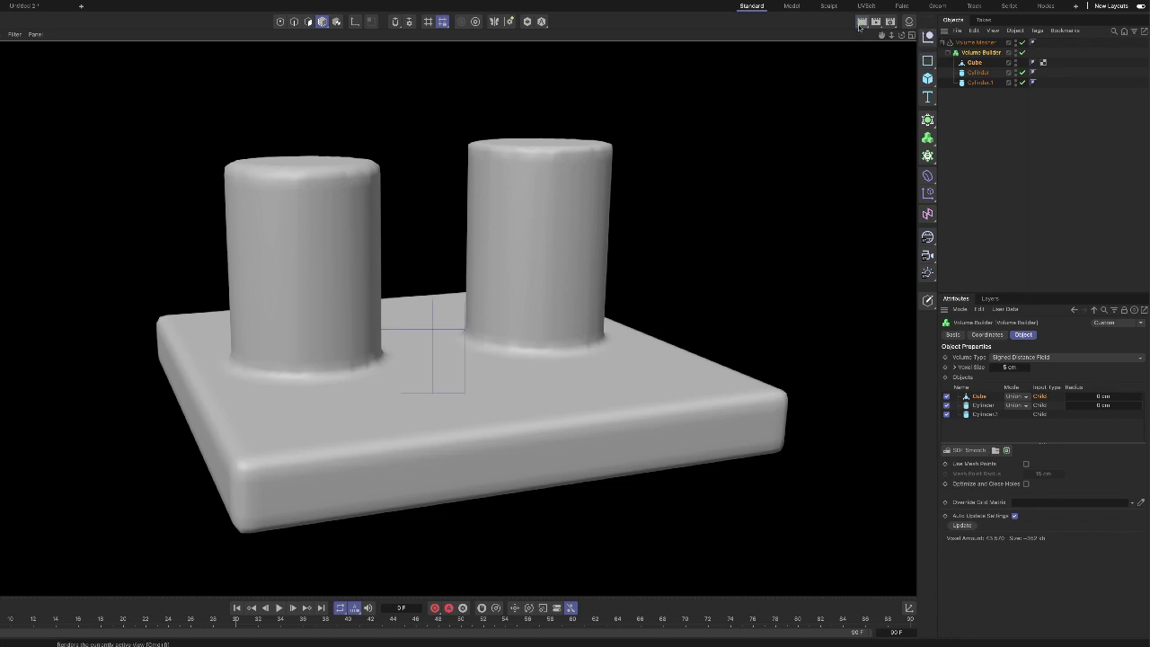
Clear the render, pick Cylinder in the builder's list and add an SDF Smooth filter
click(827, 268)
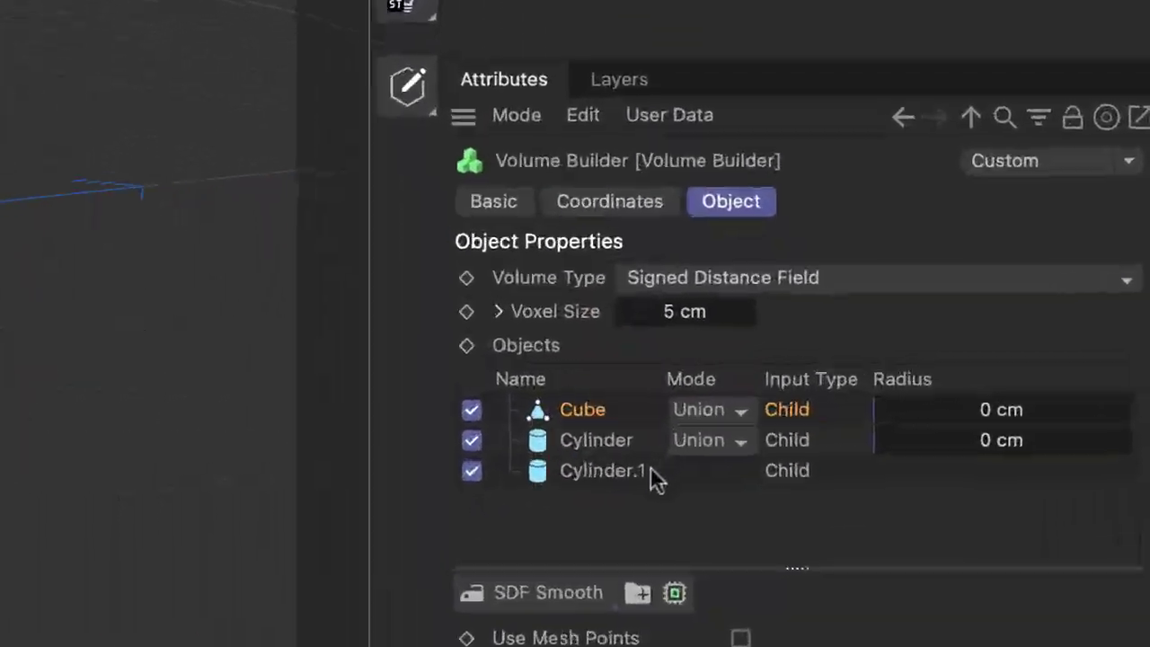
click(907, 411)
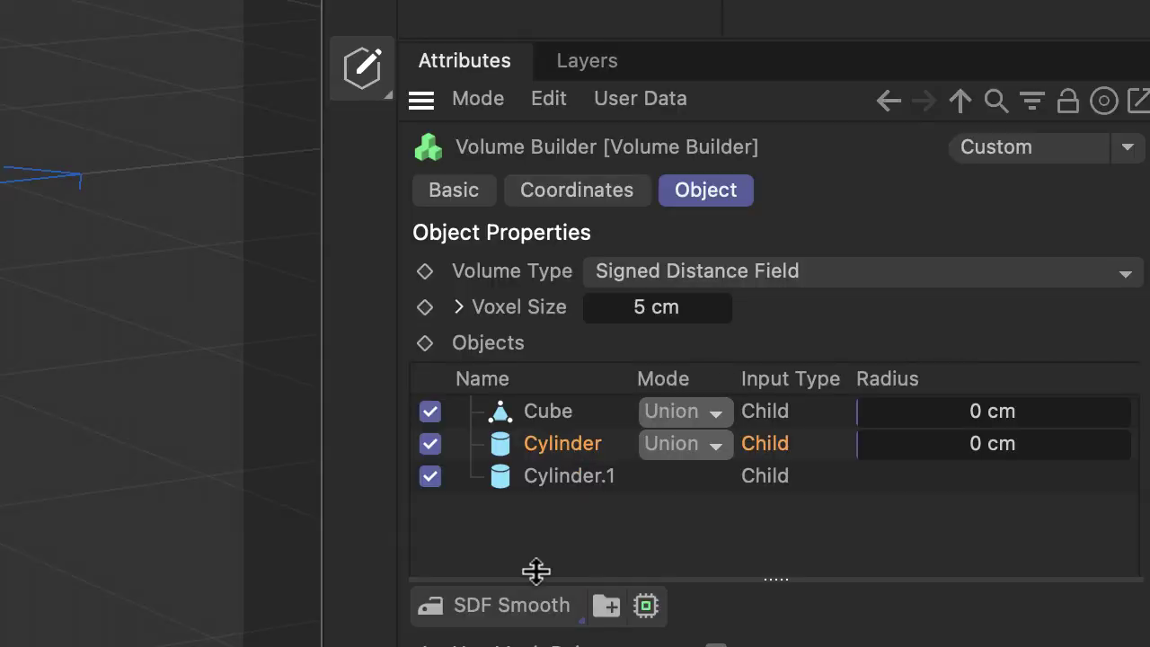
click(481, 617)
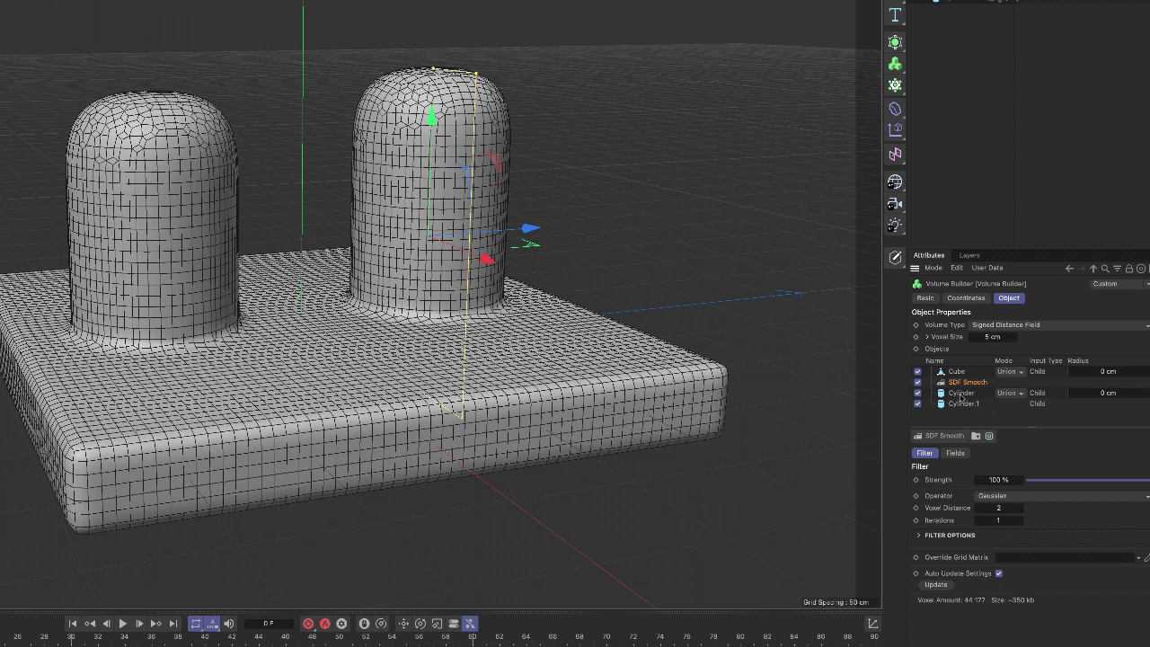
Move Cylinder above SDF Smooth so it stays flat-topped, then inspect Cylinder.1 and SDF Smooth
drag(963, 399, 967, 383)
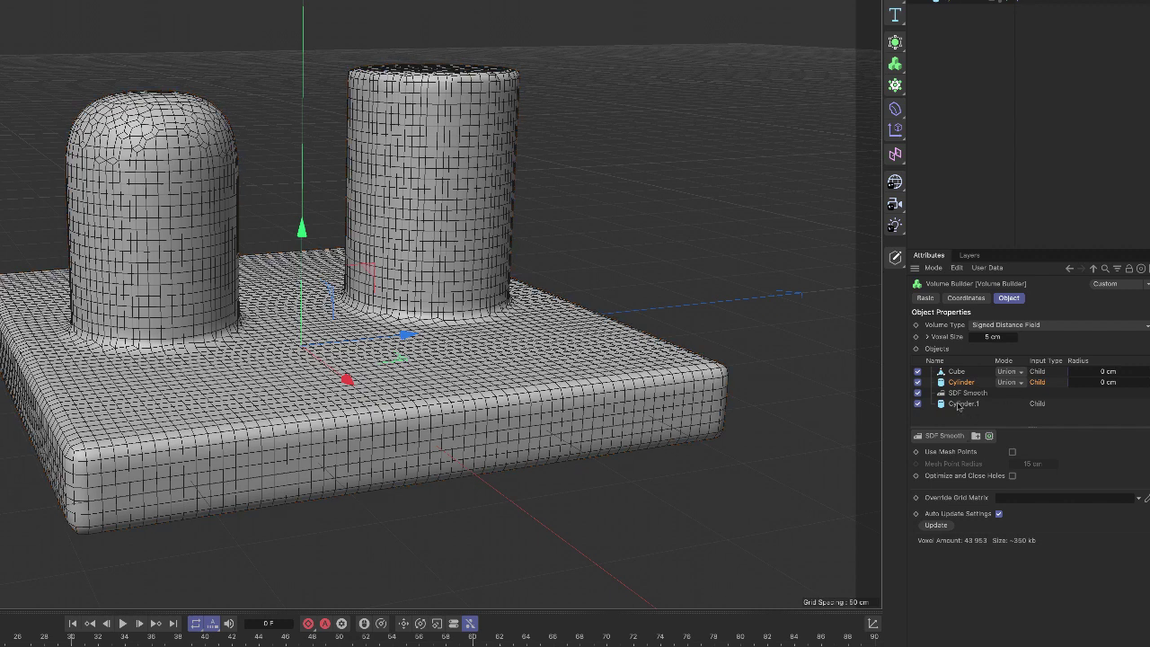
click(959, 404)
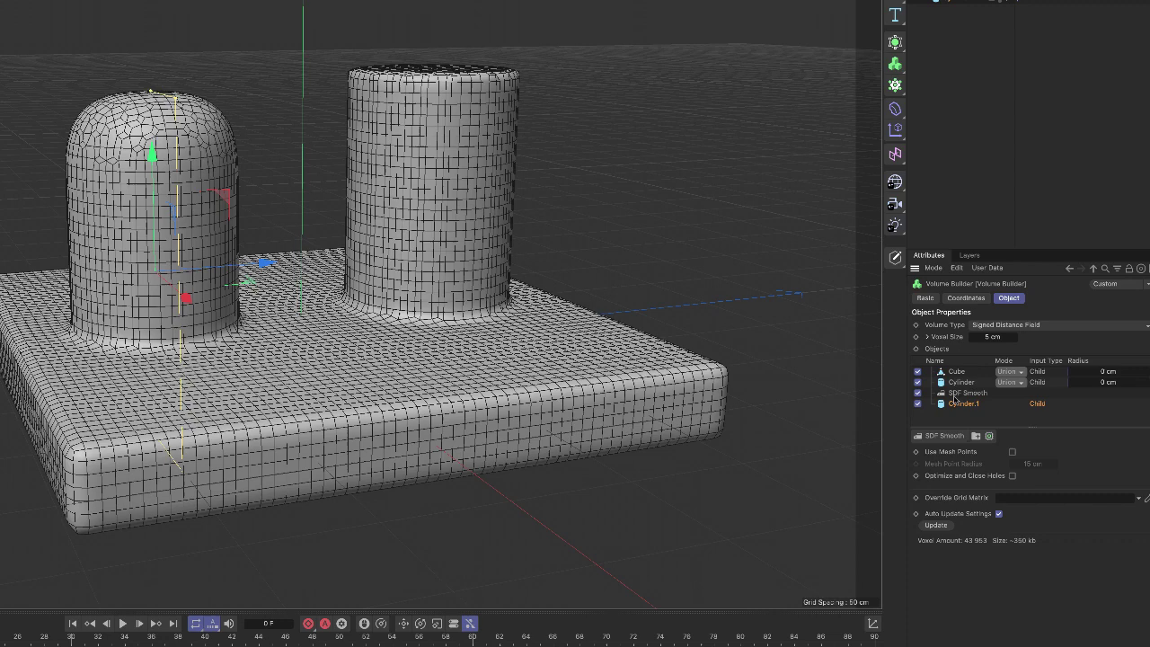
click(967, 393)
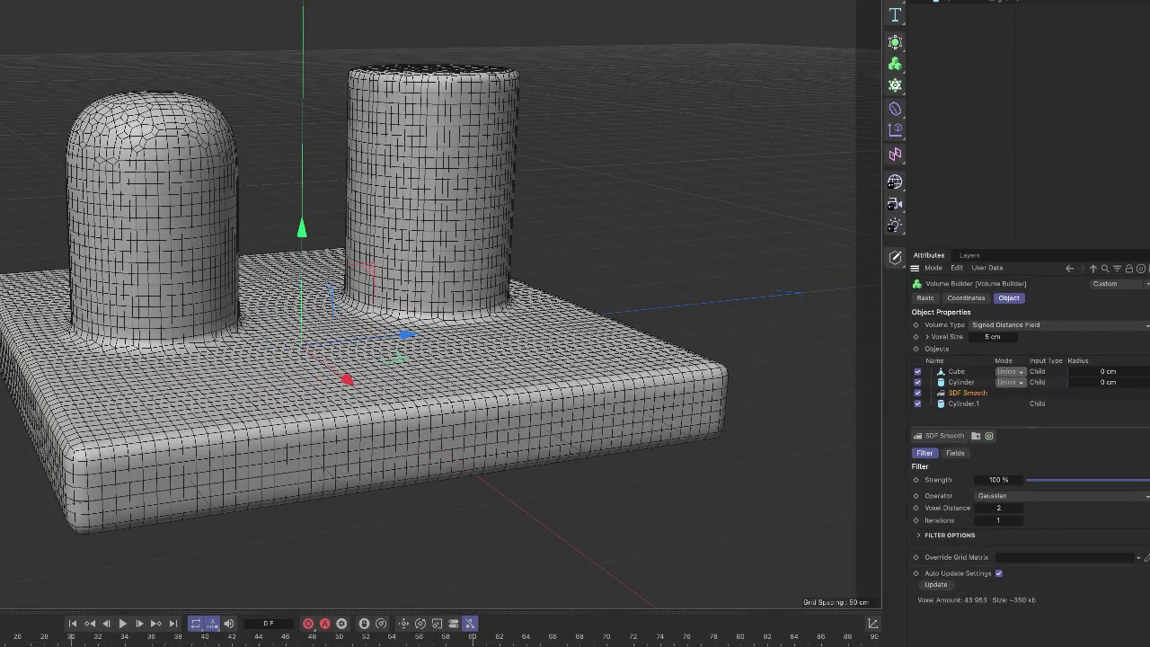
Lower SDF Smooth strength to about 39 % and render a preview of the model
drag(1149, 482, 1077, 483)
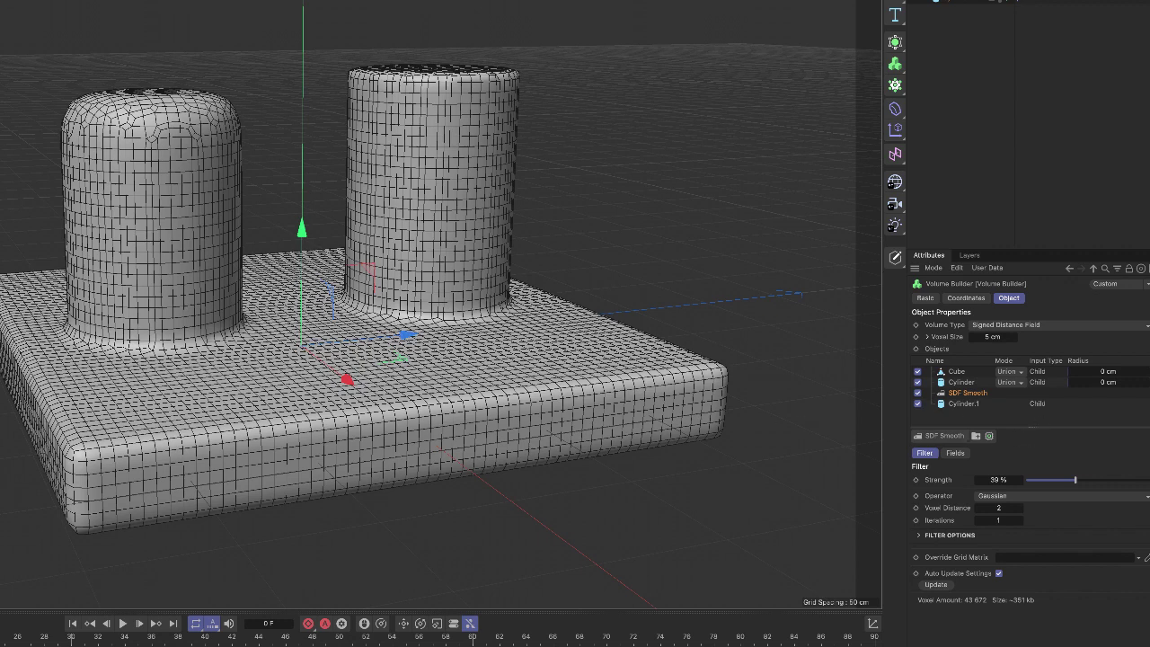
key(ctrl+r)
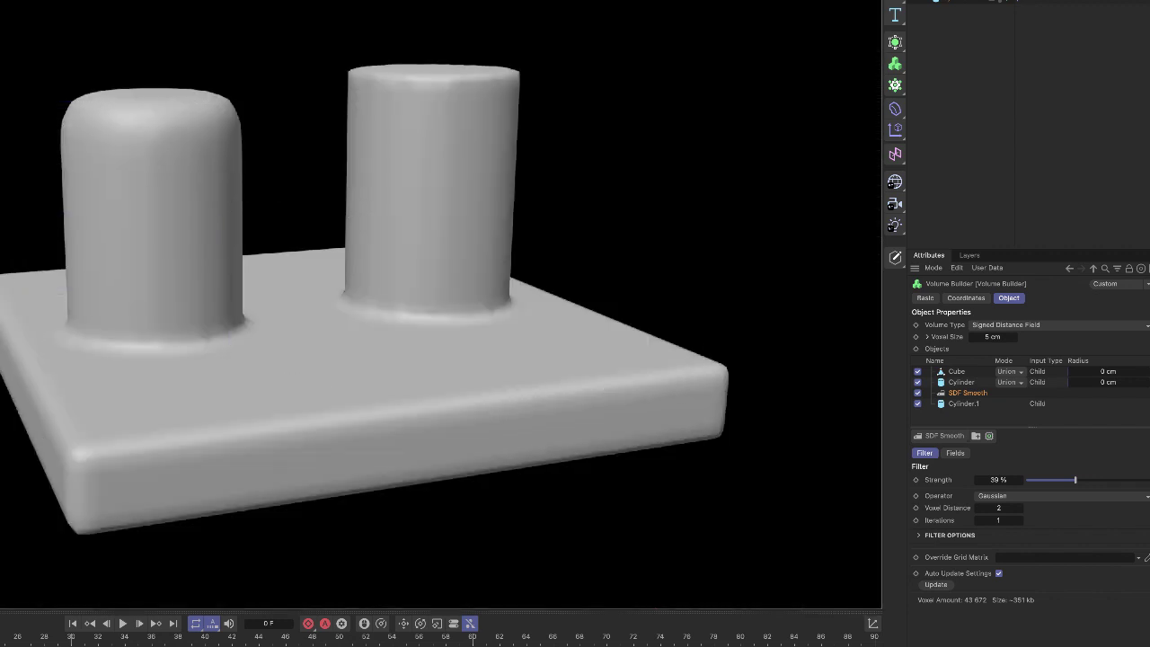
Clear the render and review Volume Builder and Volume Mesher settings in the Object Manager
click(770, 133)
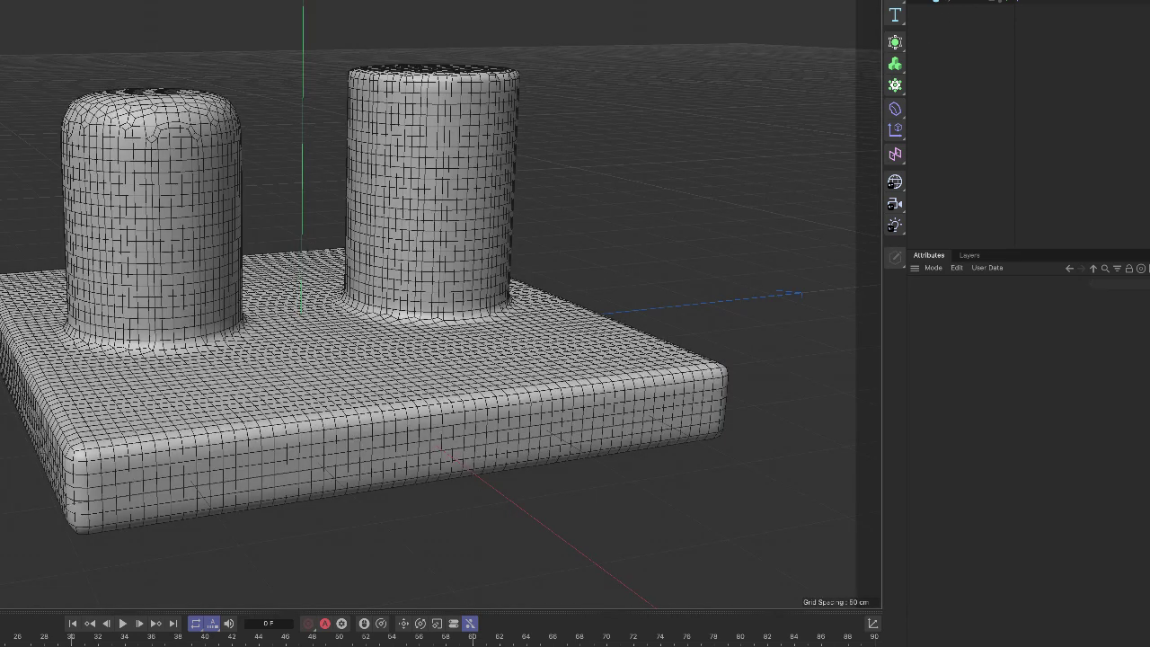
click(934, 2)
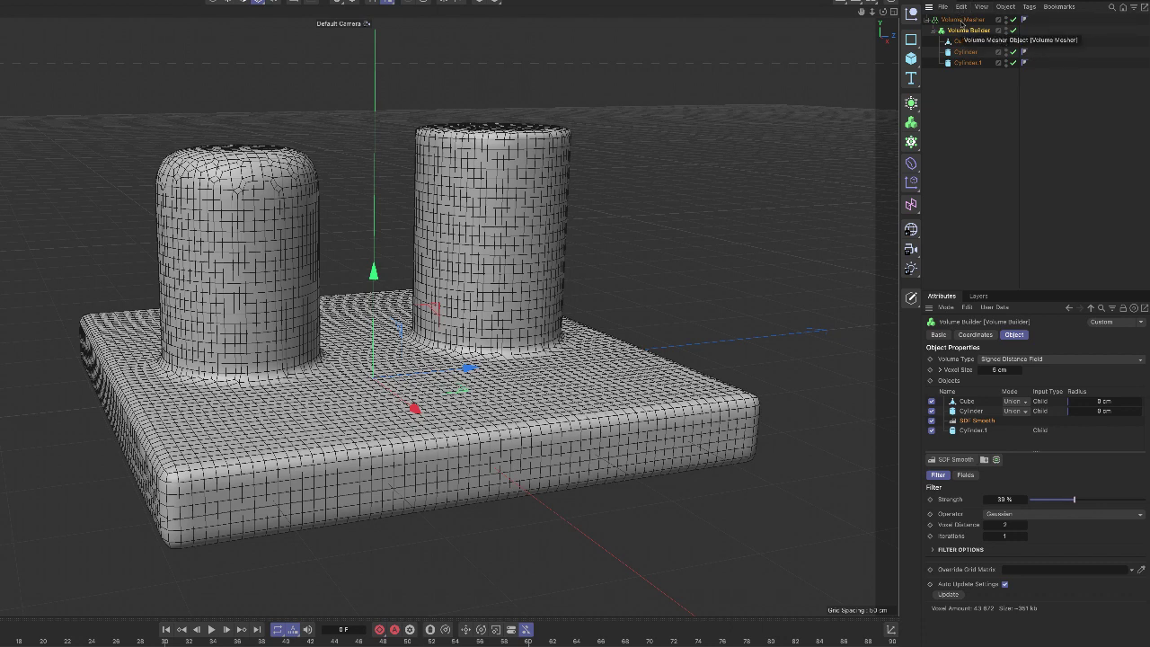
click(960, 20)
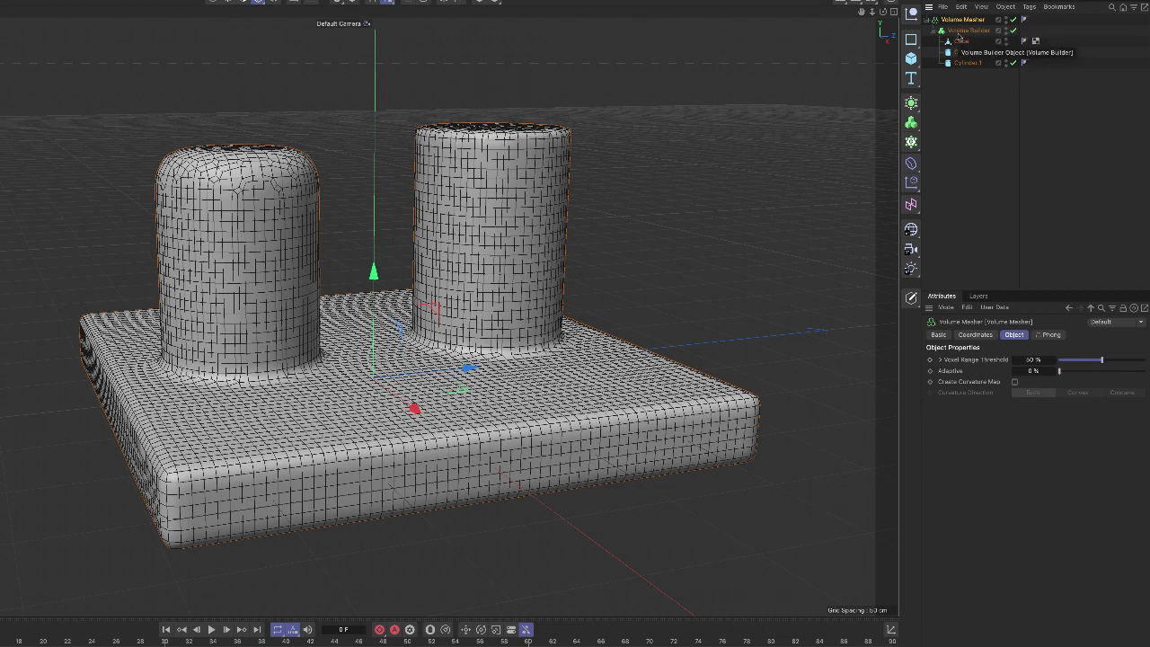
click(960, 30)
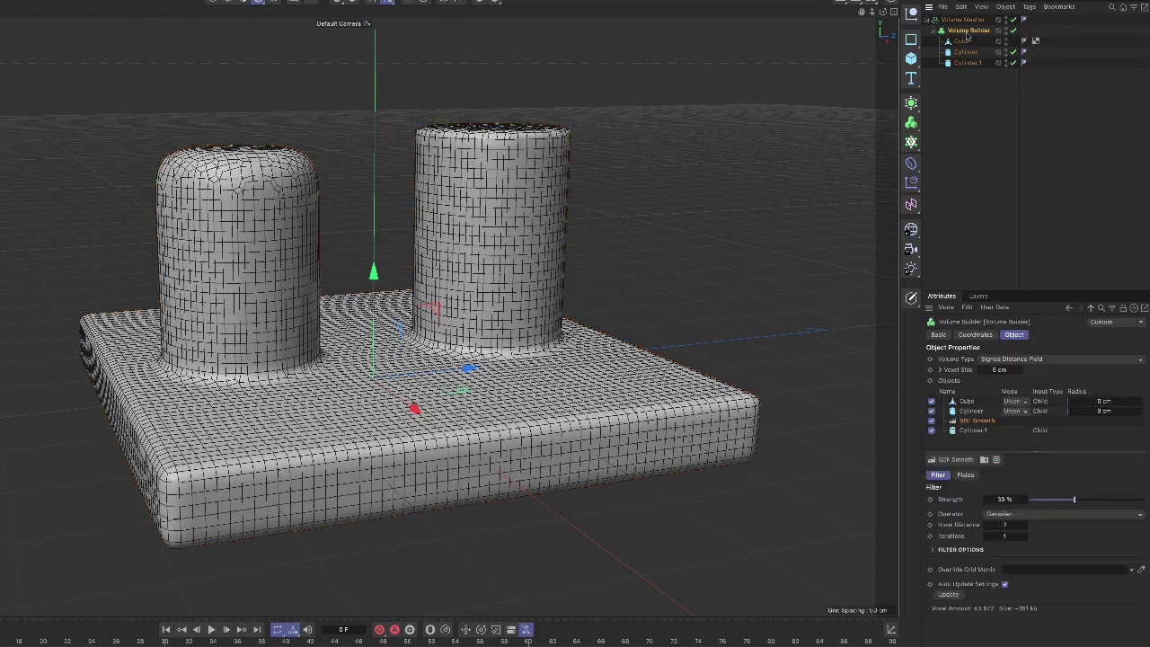